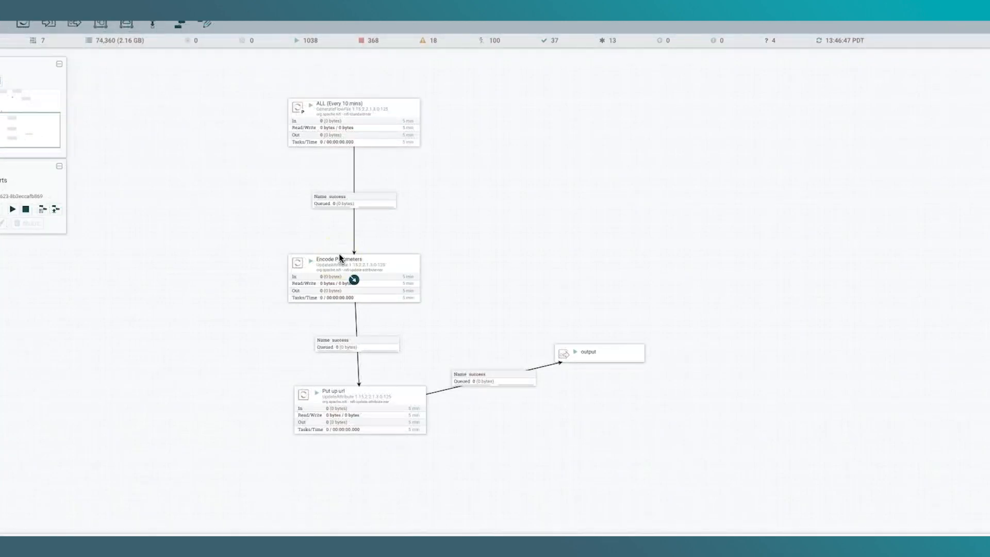
{"action": "left_click", "coordinate": [333, 382]}
{"action": "left_click", "coordinate": [245, 102]}
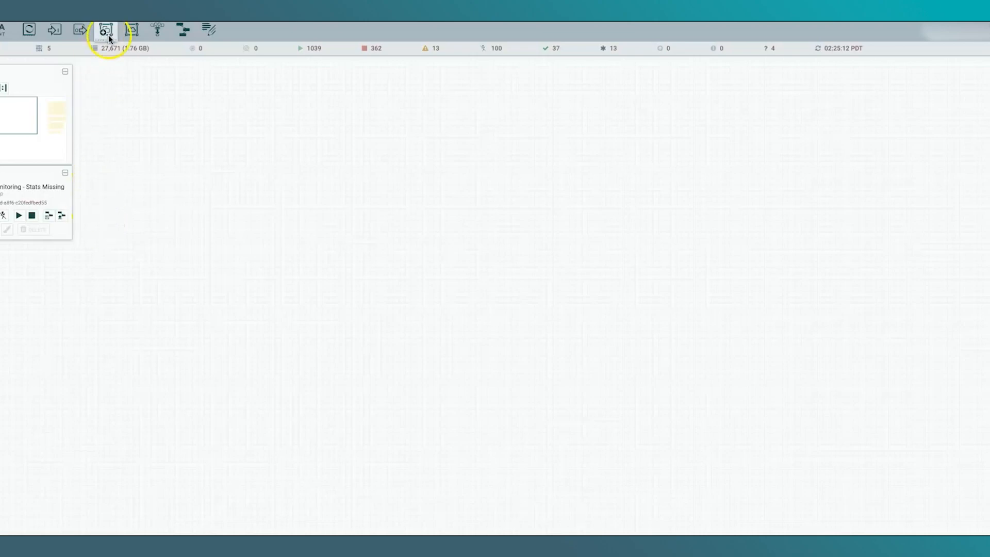
Step: Add a process group named Generate Alerts to the empty canvas and enter it
{"action": "left_click_drag", "start_coordinate": [104, 30], "coordinate": [200, 188]}
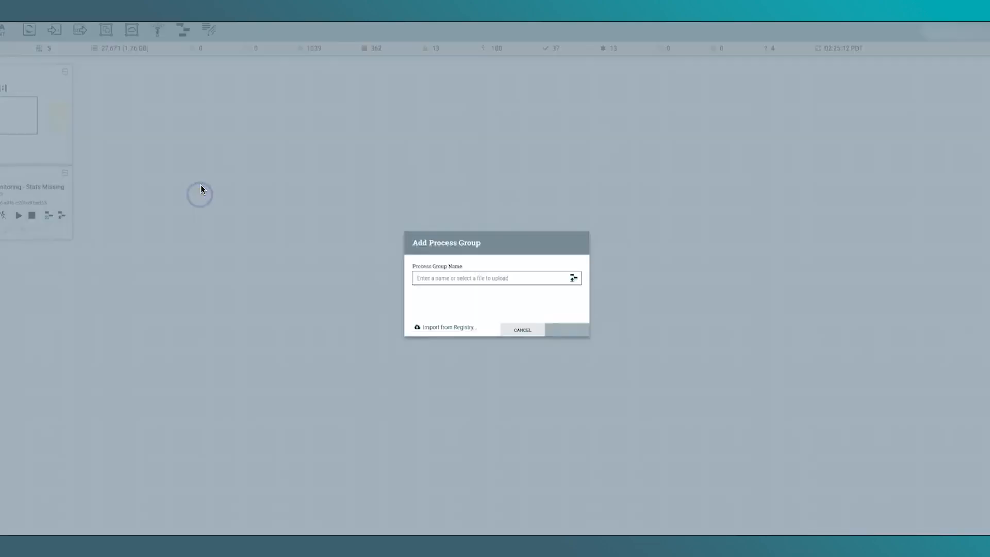
{"action": "type", "text": "Gener"}
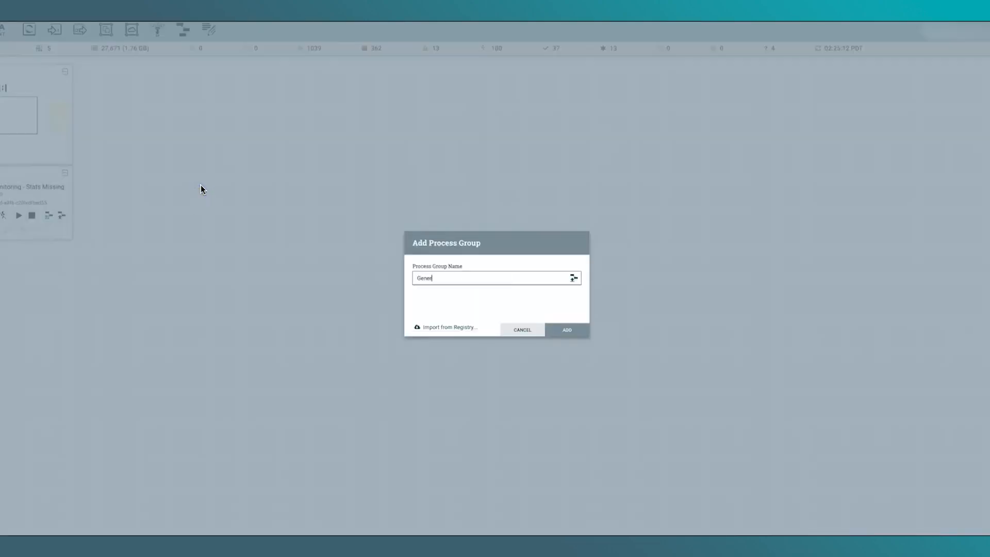
{"action": "type", "text": "ate Alerts"}
{"action": "left_click", "coordinate": [559, 327]}
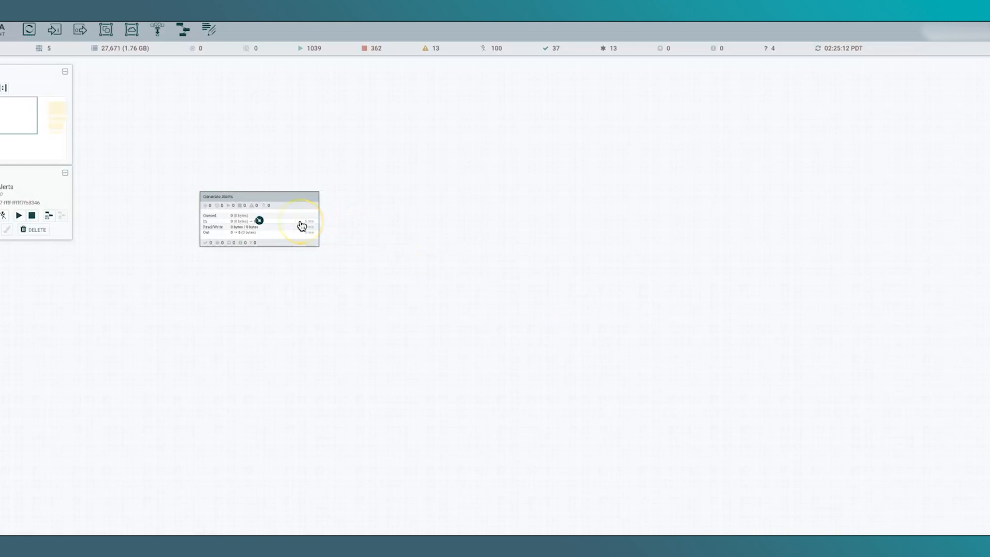
{"action": "key", "text": "Delete"}
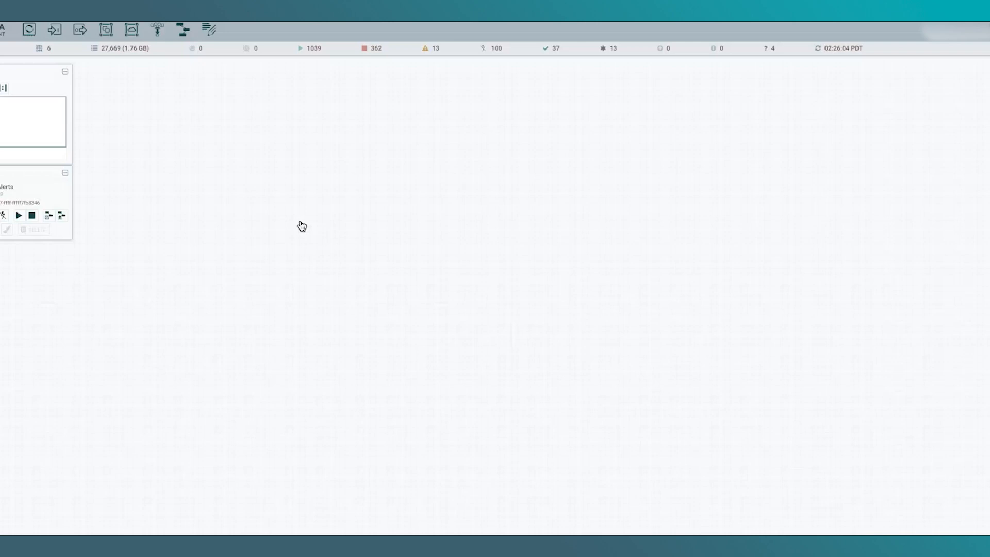
Step: Add a GenerateFlowFile processor inside the Generate Alerts group
{"action": "left_click_drag", "start_coordinate": [29, 29], "coordinate": [248, 206]}
{"action": "type", "text": "Ge"}
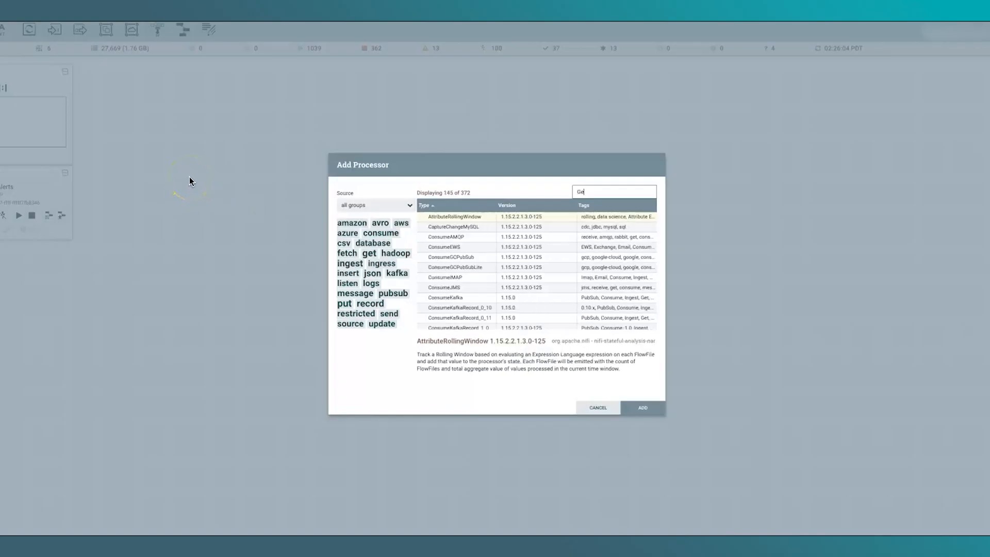
{"action": "type", "text": "nerate"}
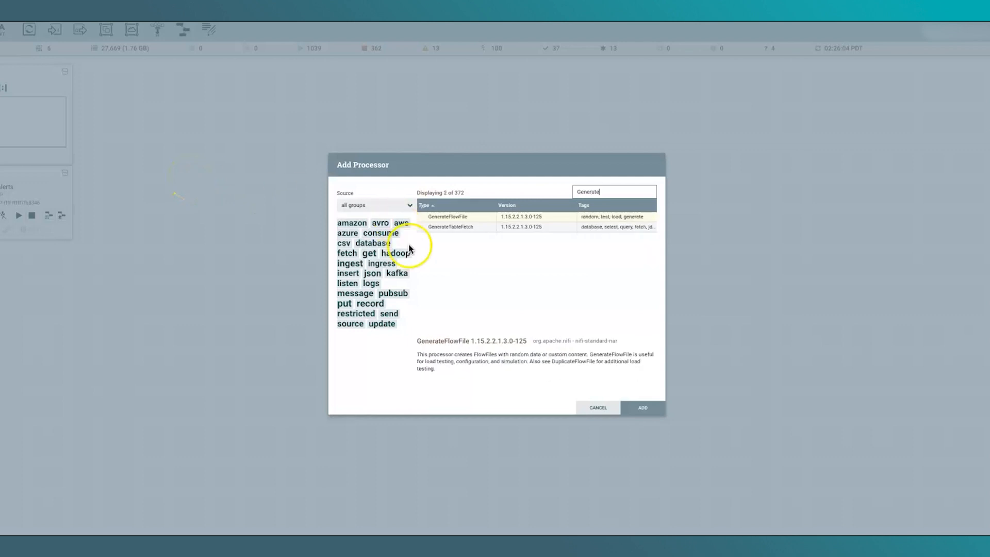
{"action": "left_click", "coordinate": [438, 217]}
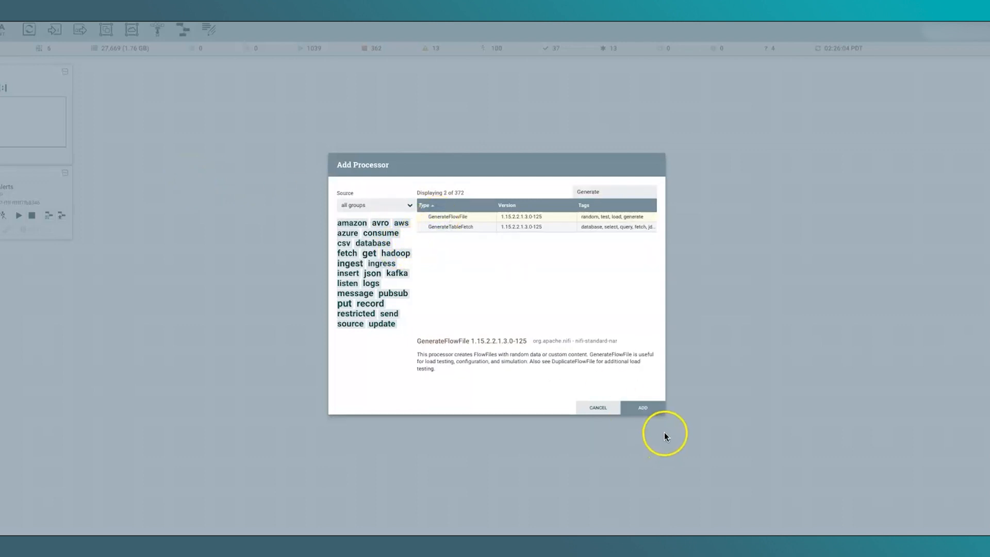
{"action": "left_click", "coordinate": [647, 409]}
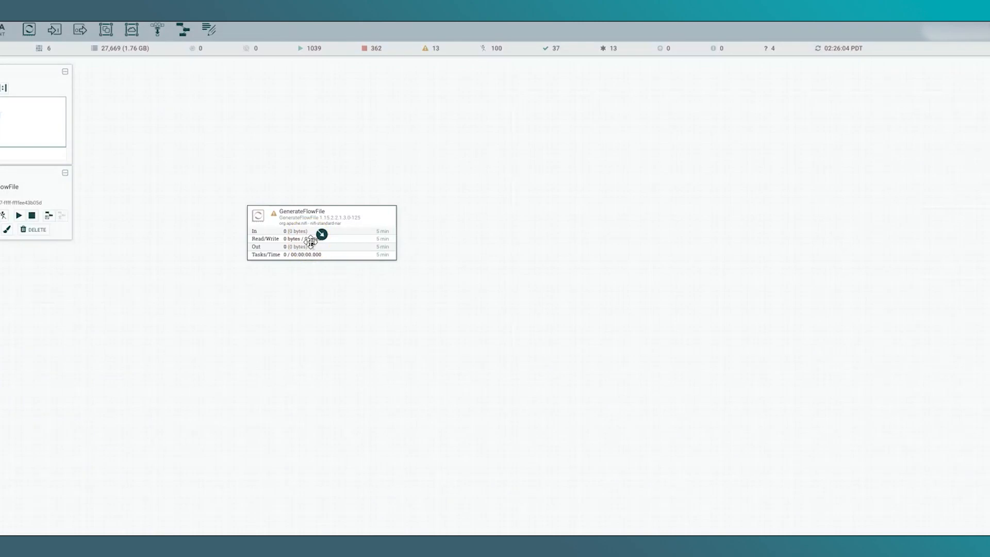
Step: Configure the GenerateFlowFile processor by adding a custom property named from
{"action": "right_click", "coordinate": [311, 240]}
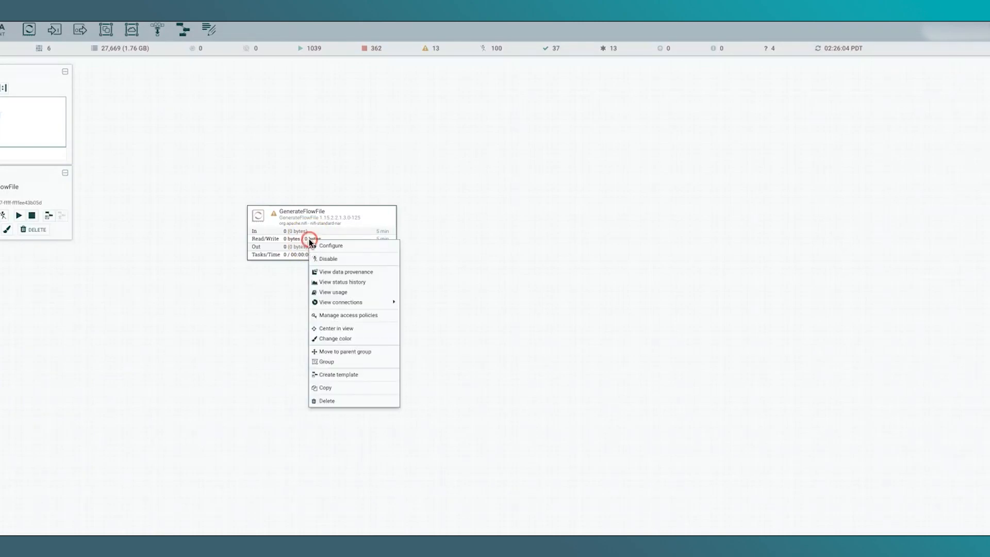
{"action": "left_click", "coordinate": [326, 246]}
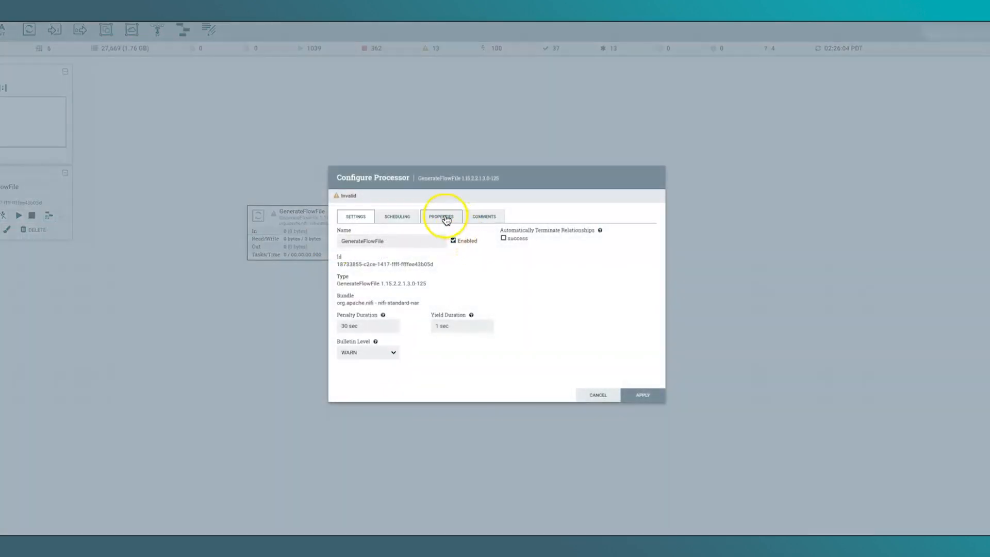
{"action": "left_click", "coordinate": [445, 217]}
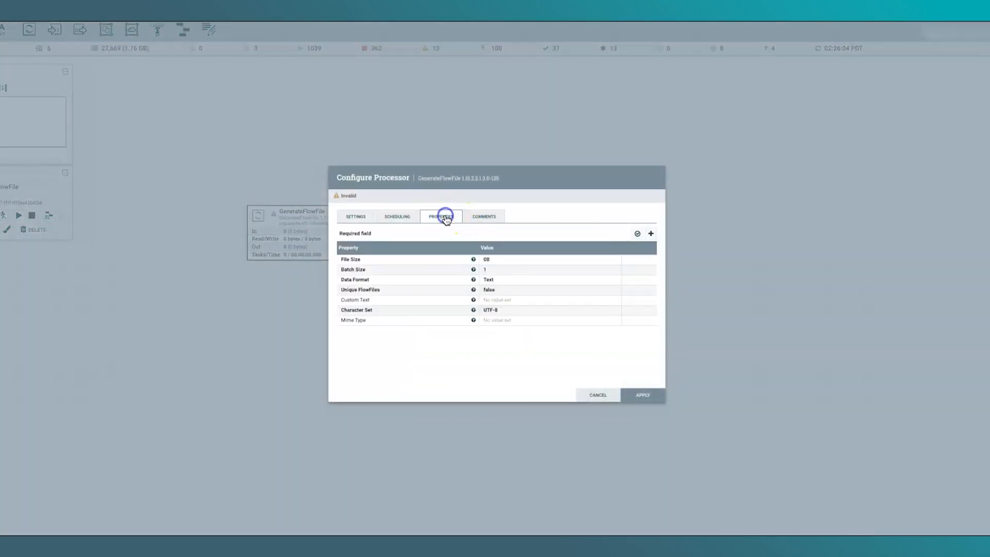
{"action": "left_click", "coordinate": [651, 234]}
{"action": "type", "text": "from"}
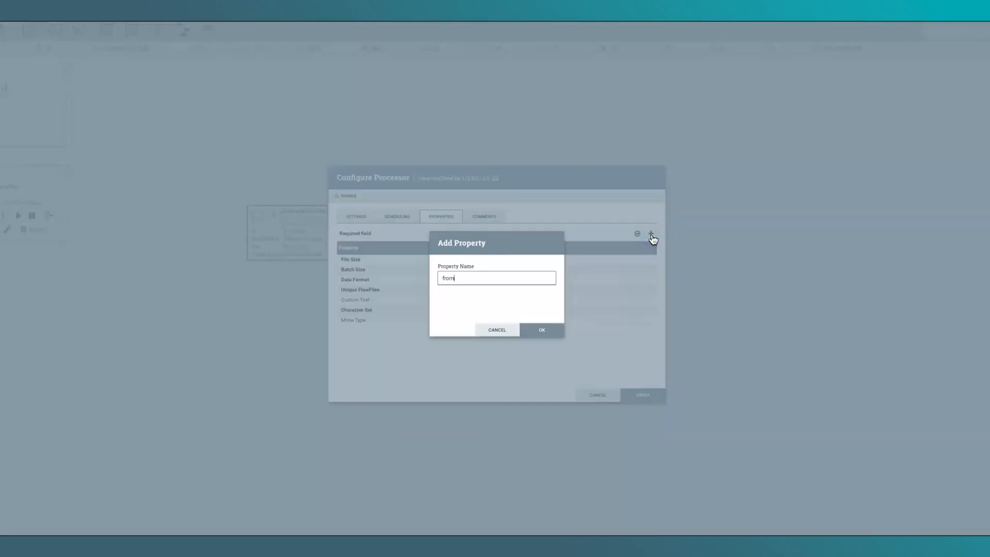
{"action": "left_click", "coordinate": [541, 330]}
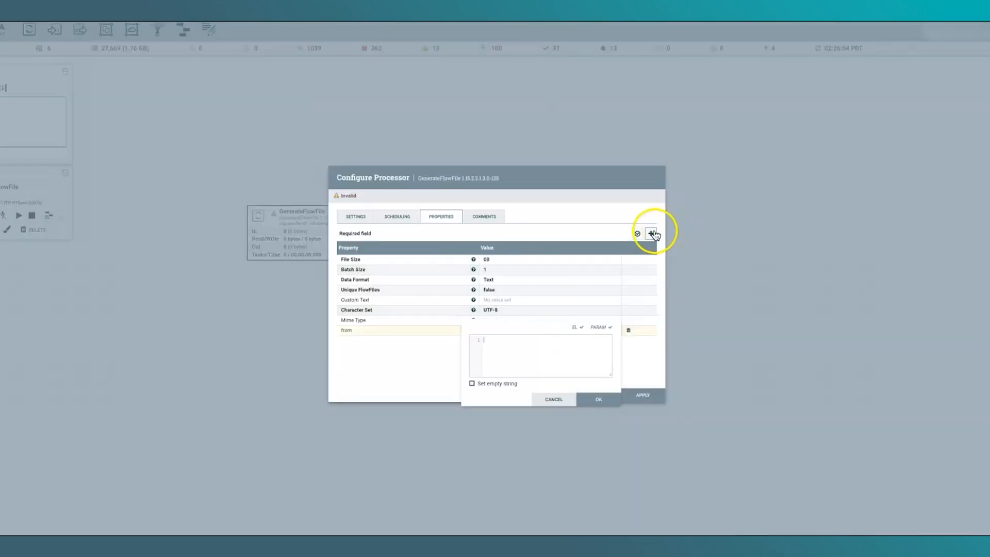
Step: Add the custom properties to and request, and fill the three custom properties with their time-range and request URL expressions
{"action": "left_click", "coordinate": [652, 233]}
{"action": "type", "text": "to"}
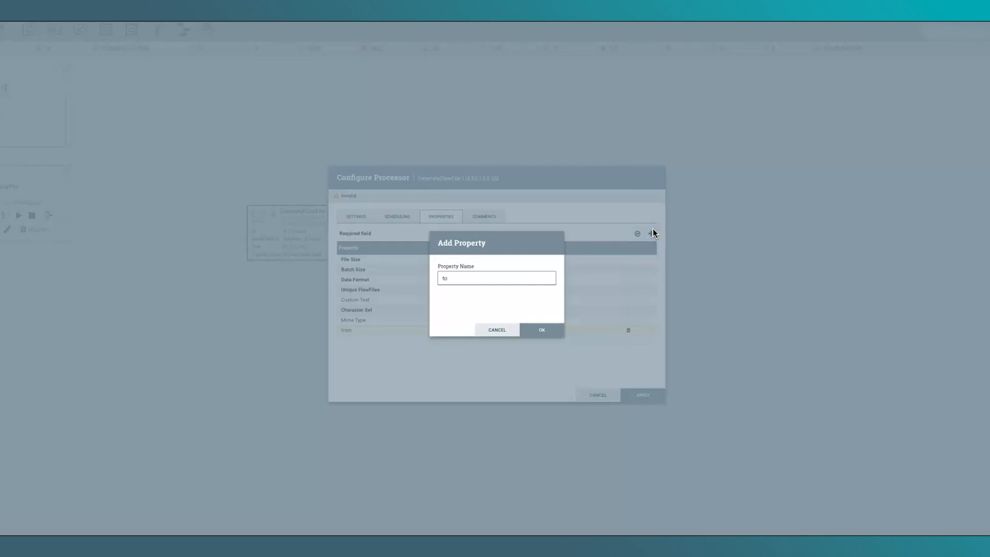
{"action": "left_click", "coordinate": [541, 330]}
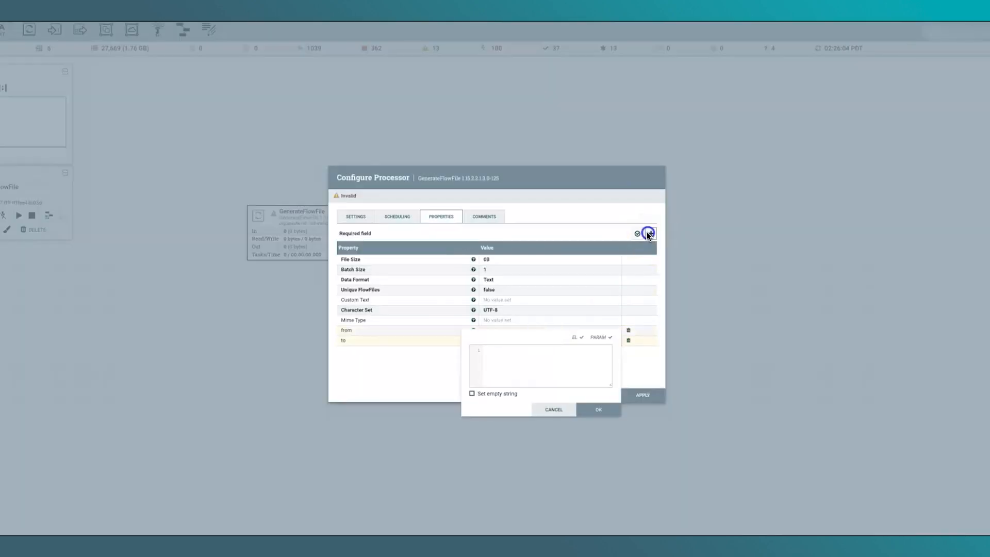
{"action": "left_click", "coordinate": [648, 233]}
{"action": "type", "text": "reu"}
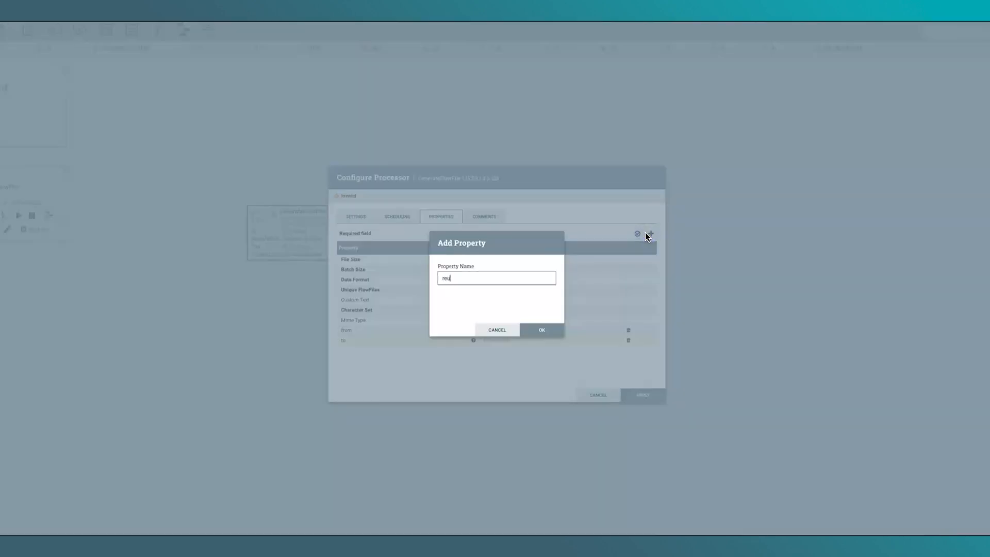
{"action": "type", "text": "uest"}
{"action": "left_click", "coordinate": [536, 331]}
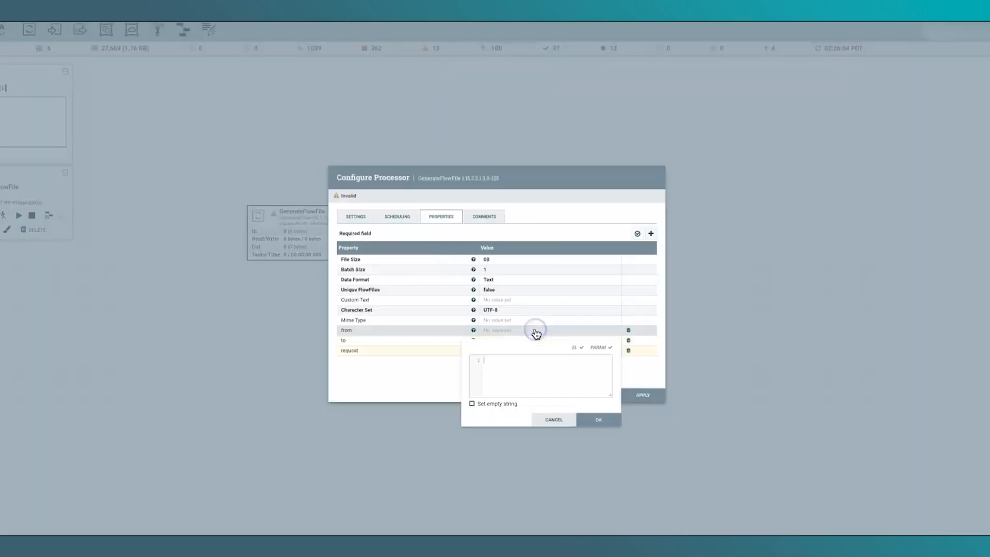
{"action": "left_click", "coordinate": [363, 354]}
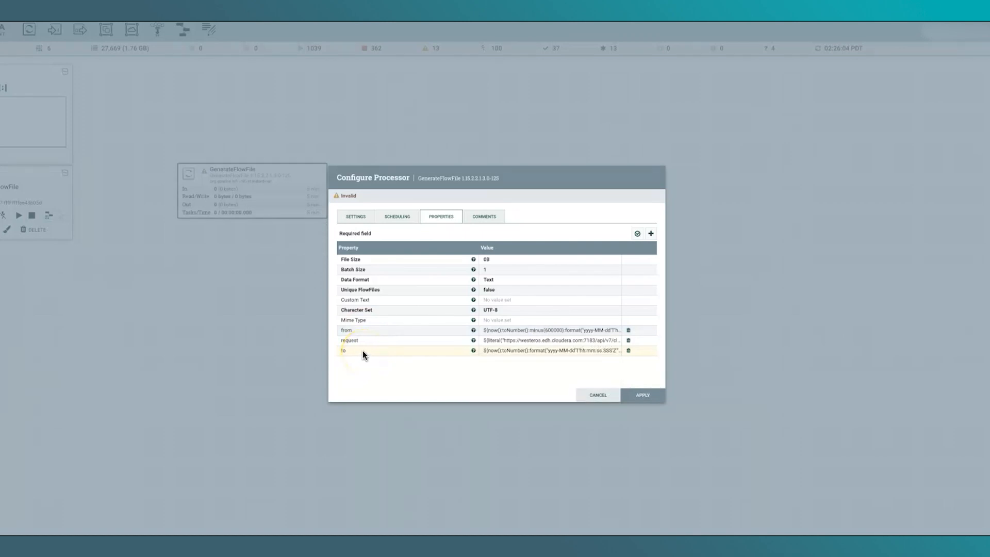
{"action": "left_click", "coordinate": [362, 341]}
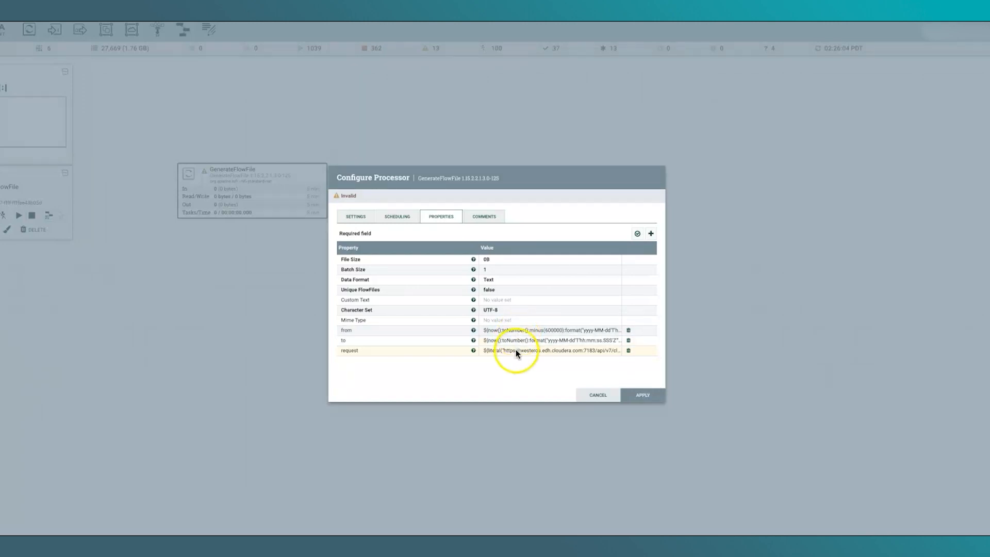
Step: Schedule the GenerateFlowFile processor as CRON driven with the run schedule 0 */10 * ? * *
{"action": "left_click", "coordinate": [402, 219]}
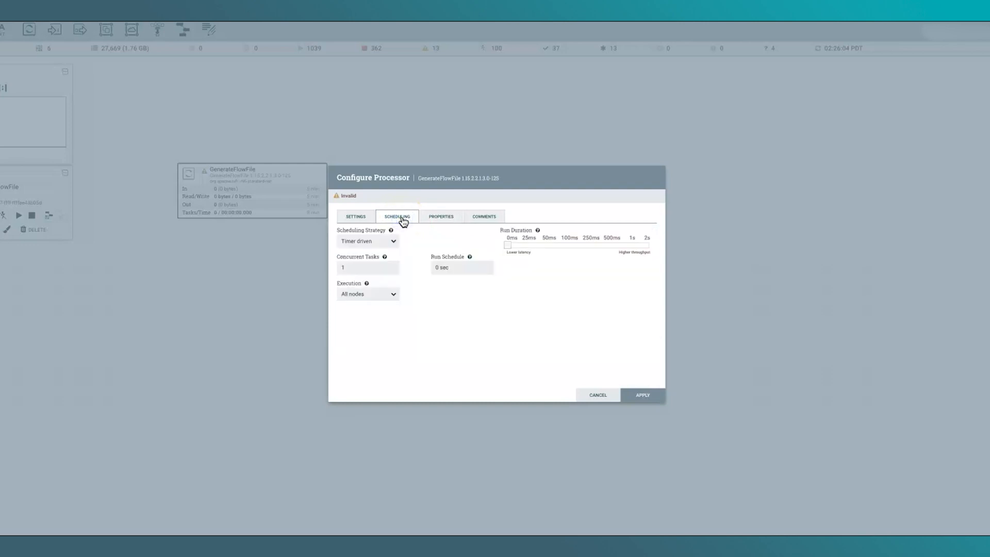
{"action": "left_click", "coordinate": [385, 246]}
{"action": "left_click", "coordinate": [374, 266]}
{"action": "left_click", "coordinate": [468, 268]}
{"action": "left_click_drag", "start_coordinate": [467, 268], "coordinate": [432, 266]}
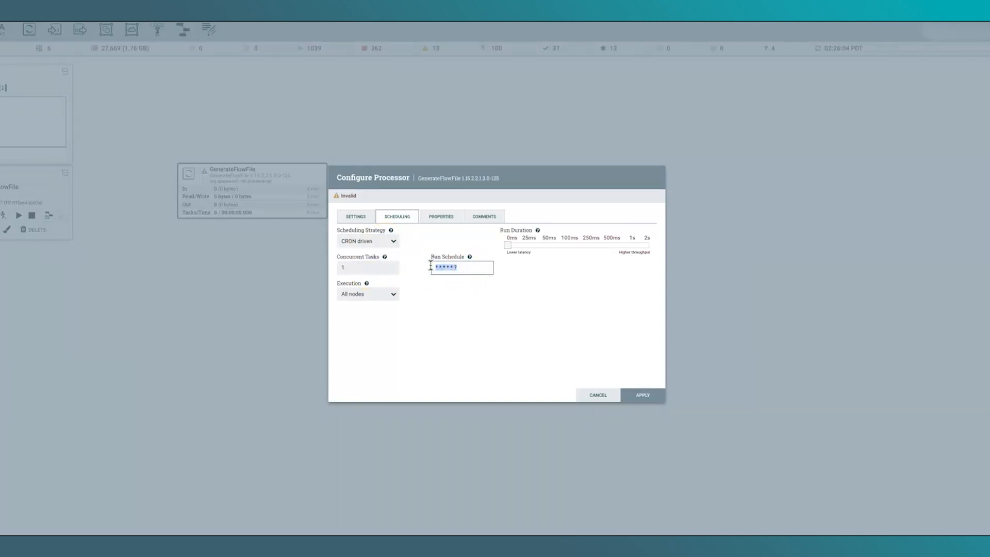
{"action": "type", "text": "0 */10 * ? * *"}
Step: Automatically terminate the success relationship of GenerateFlowFile and apply the processor configuration
{"action": "left_click", "coordinate": [360, 217]}
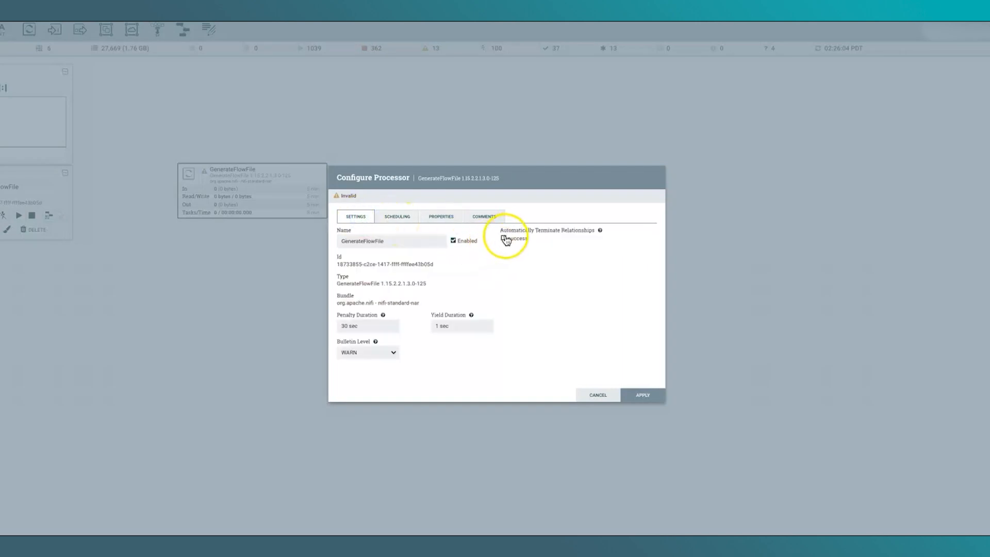
{"action": "left_click", "coordinate": [504, 238]}
{"action": "left_click", "coordinate": [655, 396]}
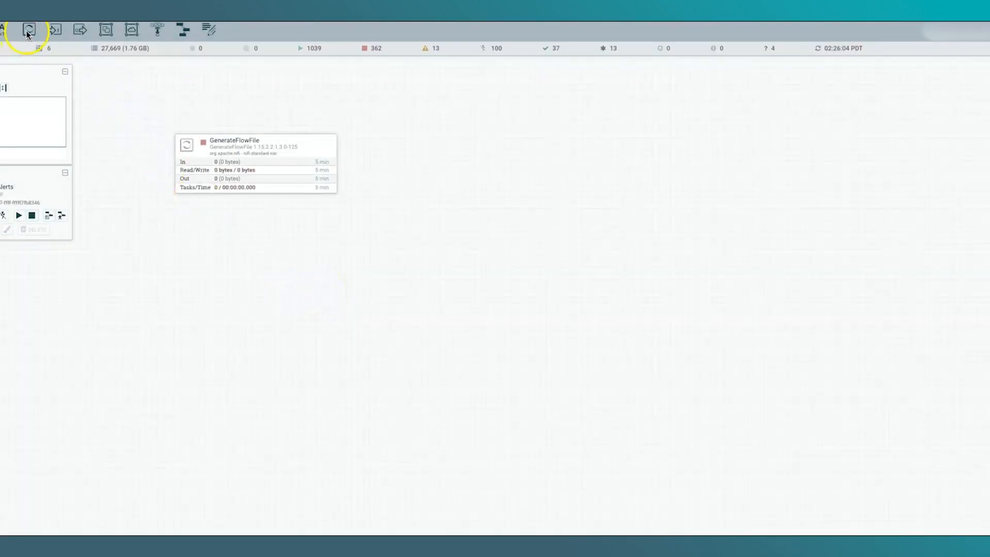
Step: Add an UpdateAttribute processor and align it directly below GenerateFlowFile
{"action": "left_click_drag", "start_coordinate": [26, 30], "coordinate": [221, 265]}
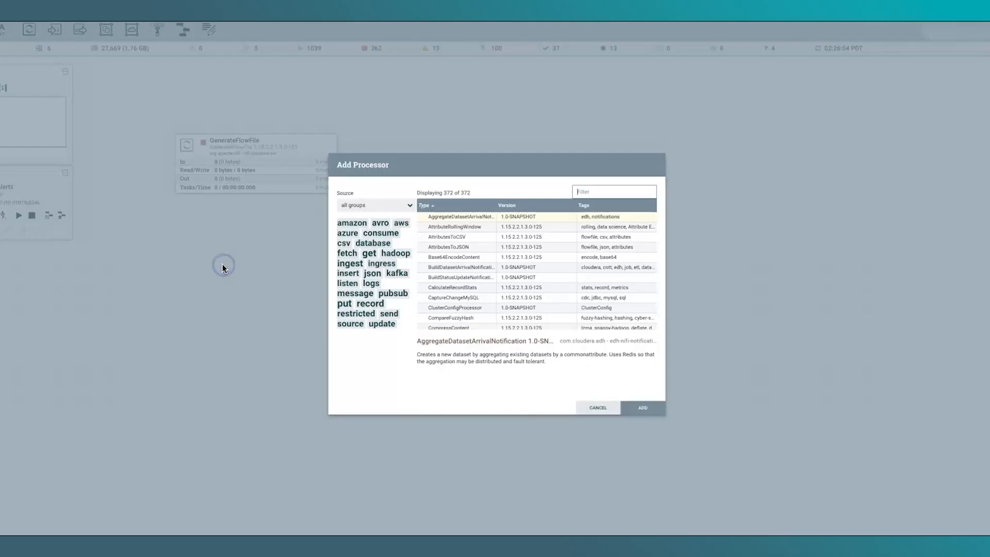
{"action": "type", "text": "UpdateA"}
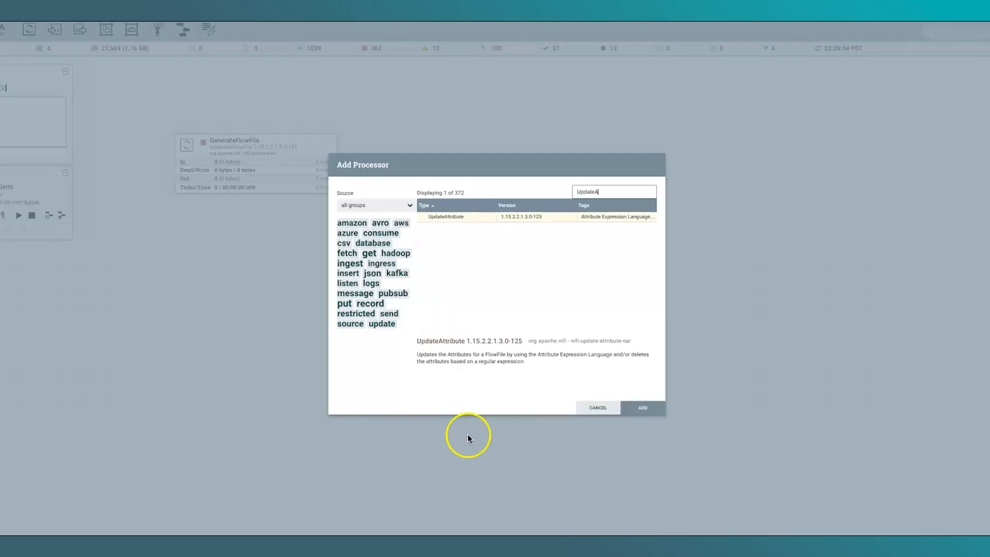
{"action": "left_click", "coordinate": [642, 410]}
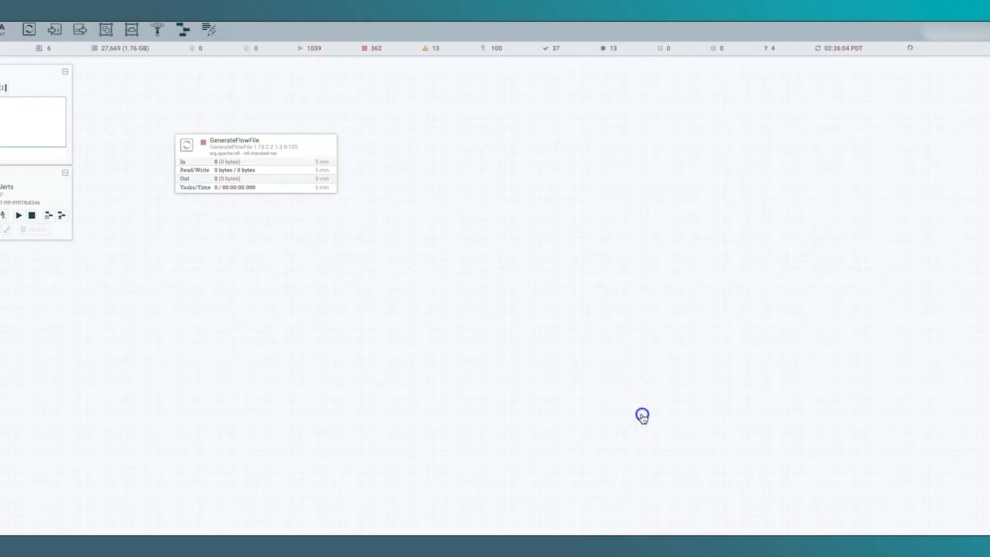
{"action": "left_click_drag", "start_coordinate": [360, 298], "coordinate": [331, 272]}
Step: Duplicate the UpdateAttribute processor and place the copy in line below the original
{"action": "right_click", "coordinate": [304, 263]}
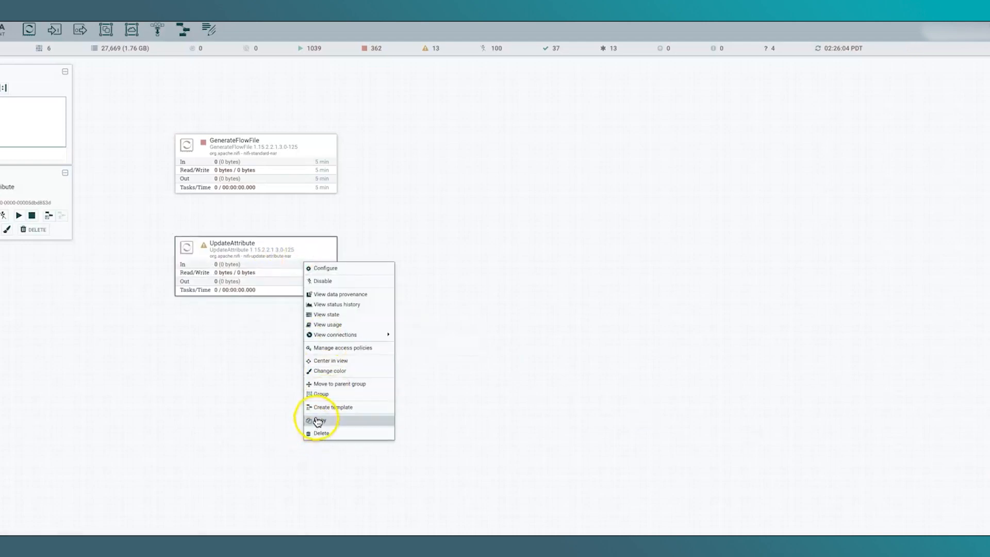
{"action": "left_click", "coordinate": [316, 418]}
{"action": "right_click", "coordinate": [256, 366]}
{"action": "left_click", "coordinate": [287, 514]}
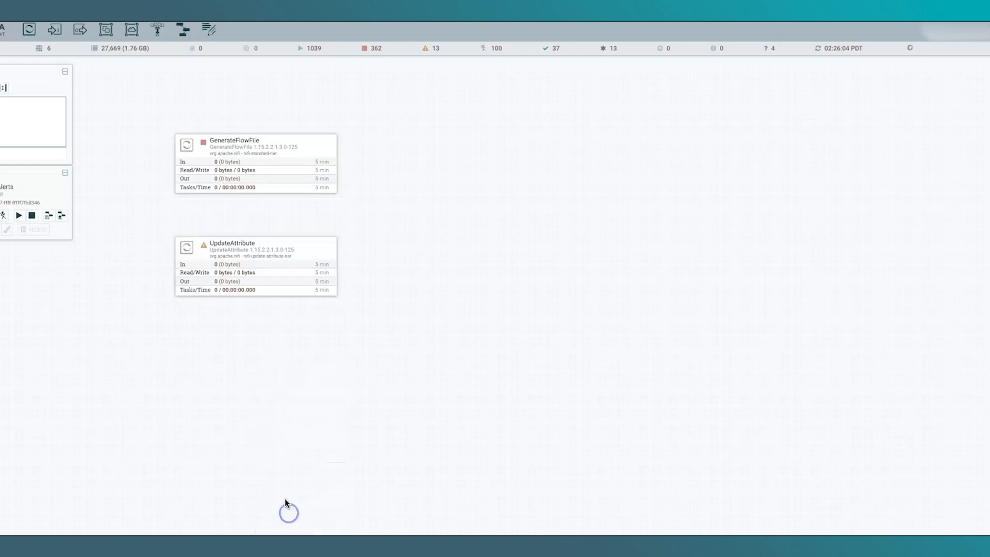
{"action": "left_click_drag", "start_coordinate": [382, 524], "coordinate": [272, 375]}
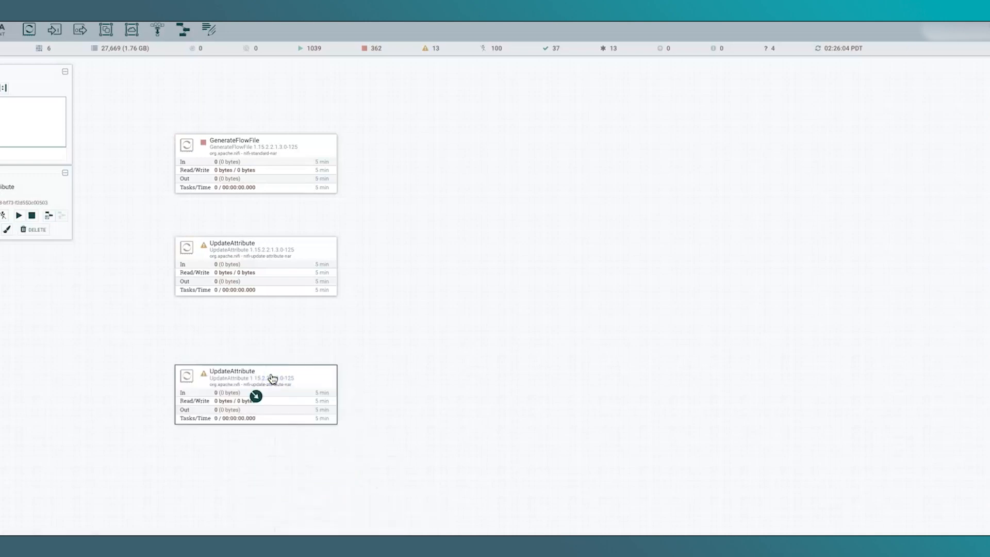
Step: Add a from_encode property with the value ${from:urlEncode()} to the first UpdateAttribute processor, directly below GenerateFlowFile
{"action": "right_click", "coordinate": [268, 278]}
{"action": "left_click", "coordinate": [274, 281]}
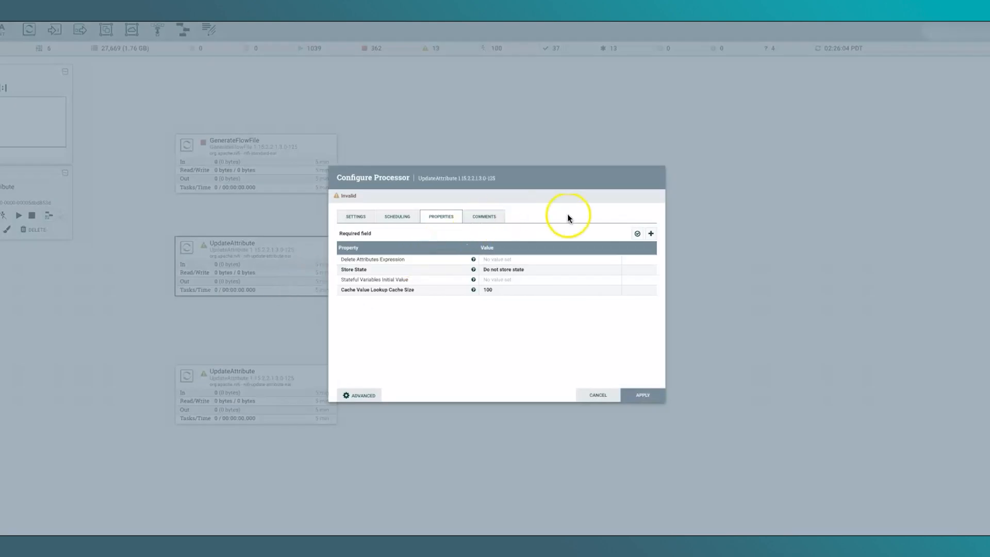
{"action": "left_click", "coordinate": [651, 234]}
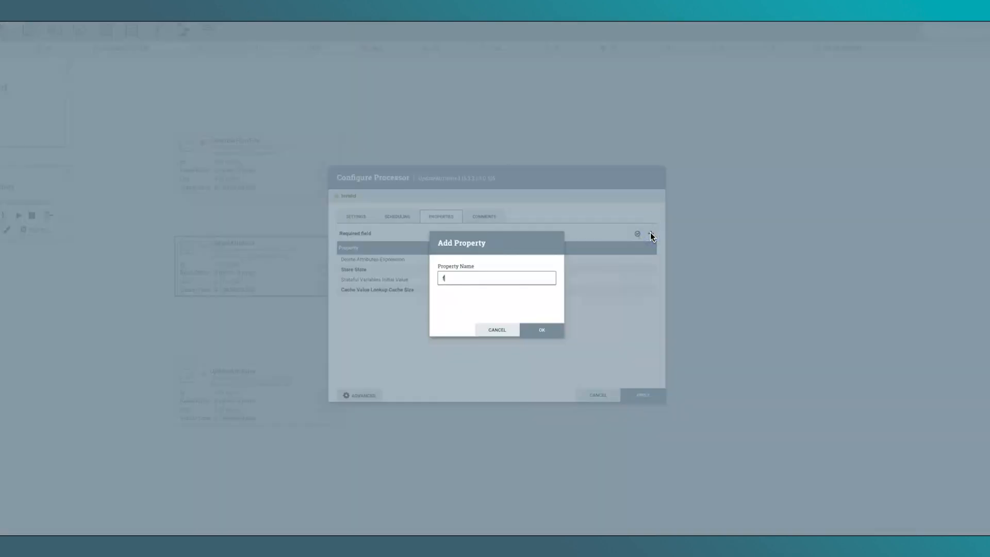
{"action": "type", "text": "from_encode"}
{"action": "left_click", "coordinate": [536, 330]}
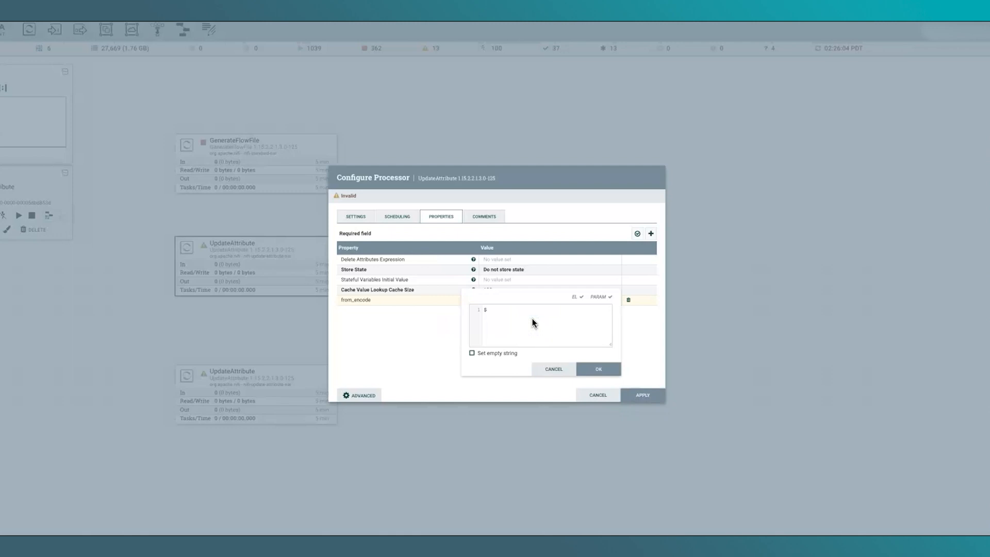
{"action": "type", "text": "${from:urlEncode()}"}
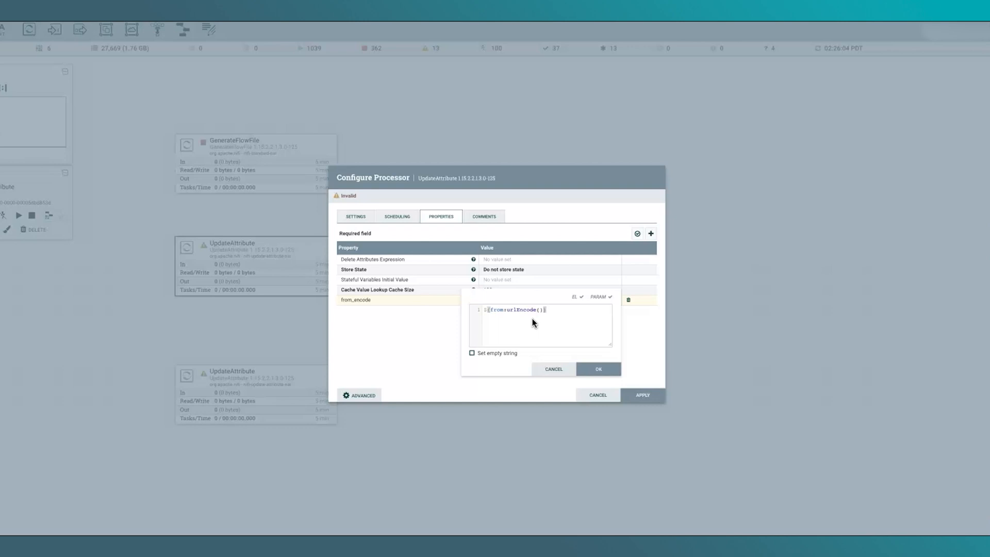
{"action": "left_click", "coordinate": [604, 370]}
Step: Add a to_encode property with the value ${to:urlEncode()} to the first UpdateAttribute processor
{"action": "left_click", "coordinate": [651, 234]}
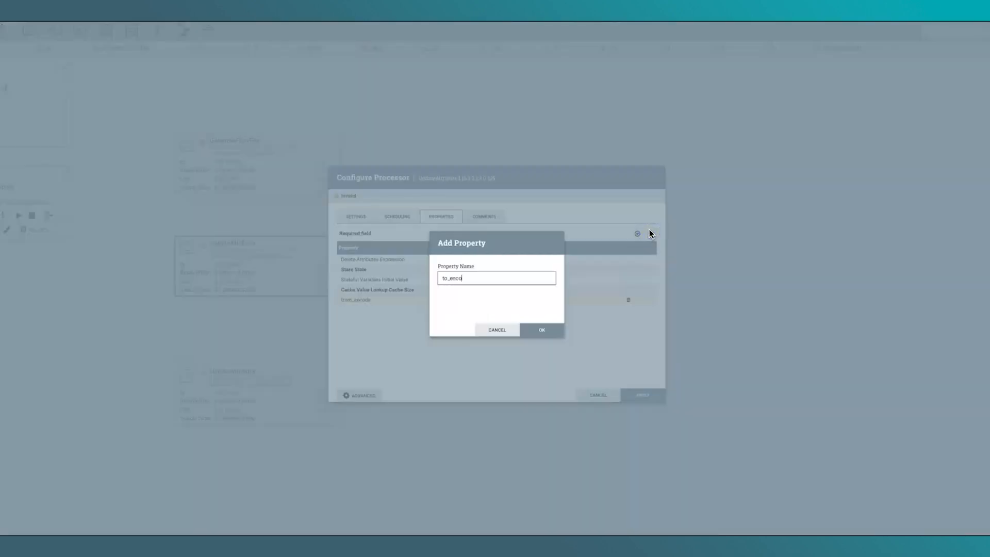
{"action": "left_click", "coordinate": [542, 332]}
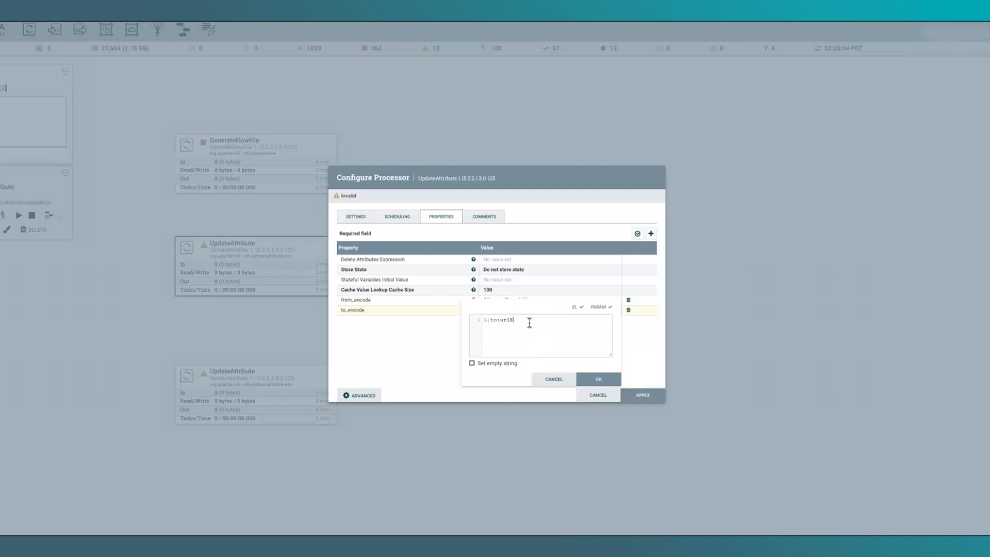
{"action": "type", "text": "${to:urlEncode()}"}
{"action": "left_click", "coordinate": [596, 379]}
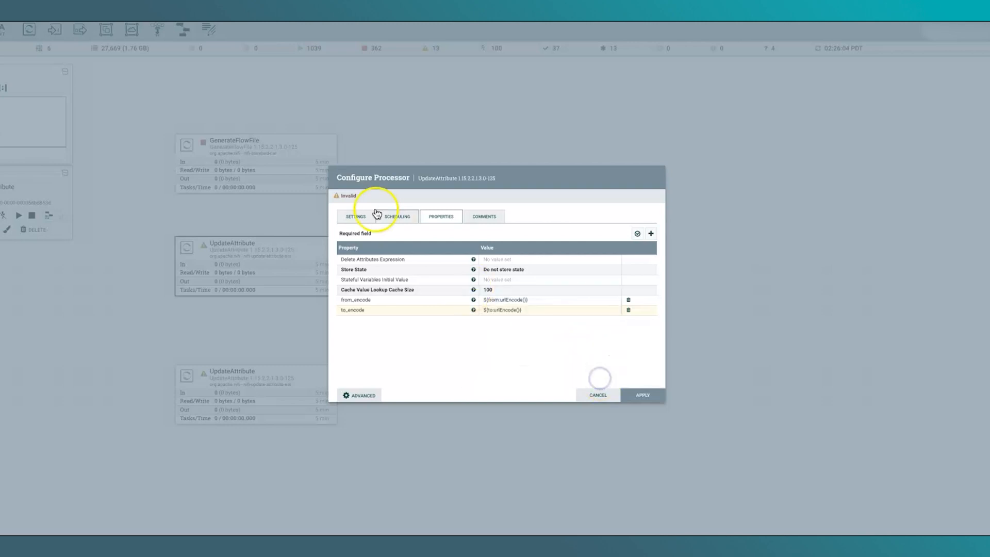
Step: Automatically terminate the success relationship of the first UpdateAttribute processor and apply its configuration
{"action": "left_click", "coordinate": [362, 217]}
{"action": "left_click", "coordinate": [503, 238]}
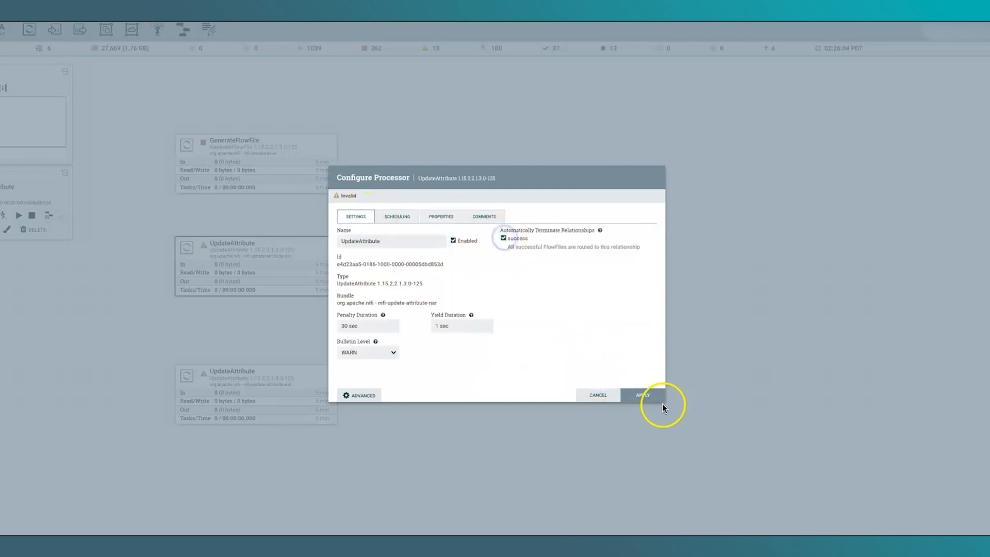
{"action": "left_click", "coordinate": [648, 397]}
Step: Add a url property to the lower UpdateAttribute processor with the value ${request}${literal("&from=")}${from_encoded}${literal("&to=")}${to_encoded}${literal("&limit=1000")}
{"action": "left_click", "coordinate": [240, 401]}
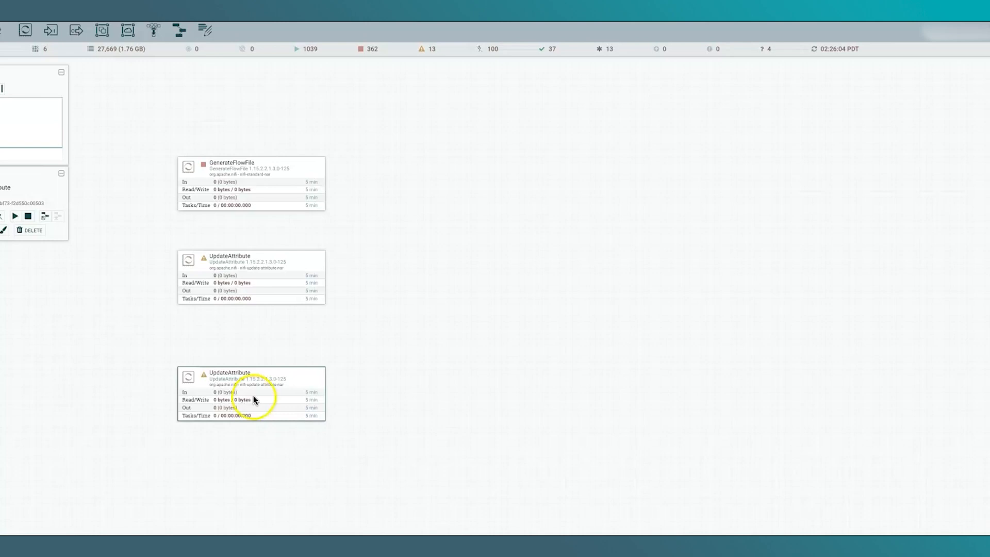
{"action": "right_click", "coordinate": [253, 392]}
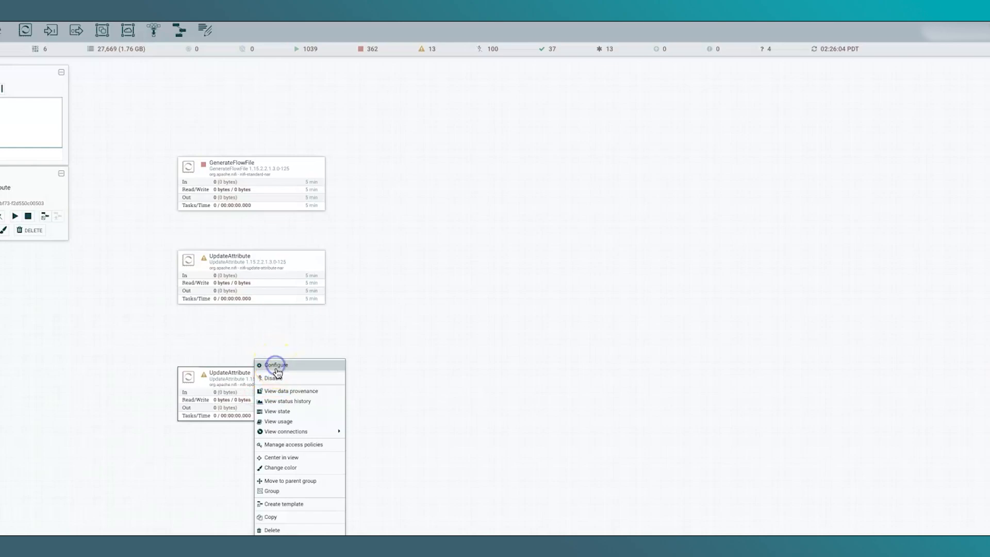
{"action": "left_click", "coordinate": [276, 365]}
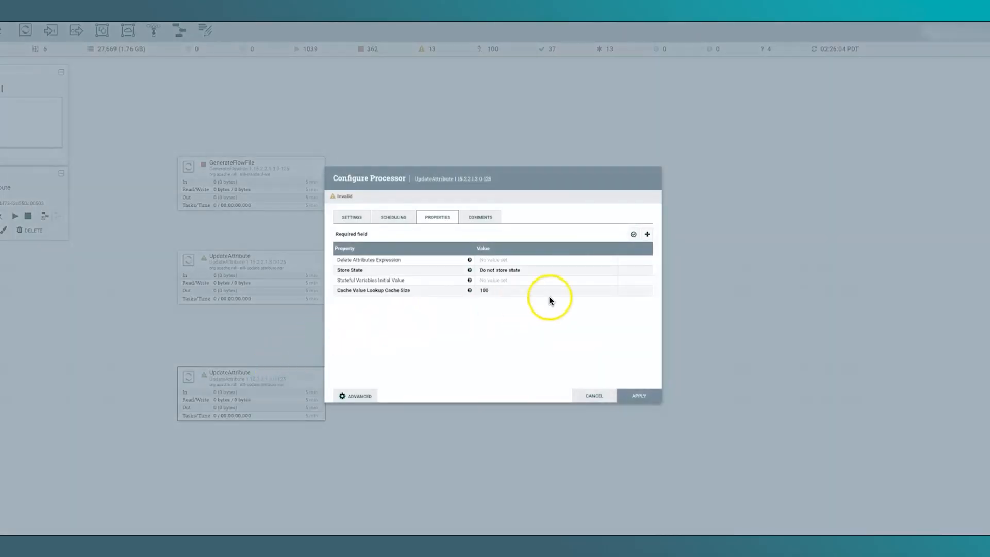
{"action": "left_click", "coordinate": [646, 235]}
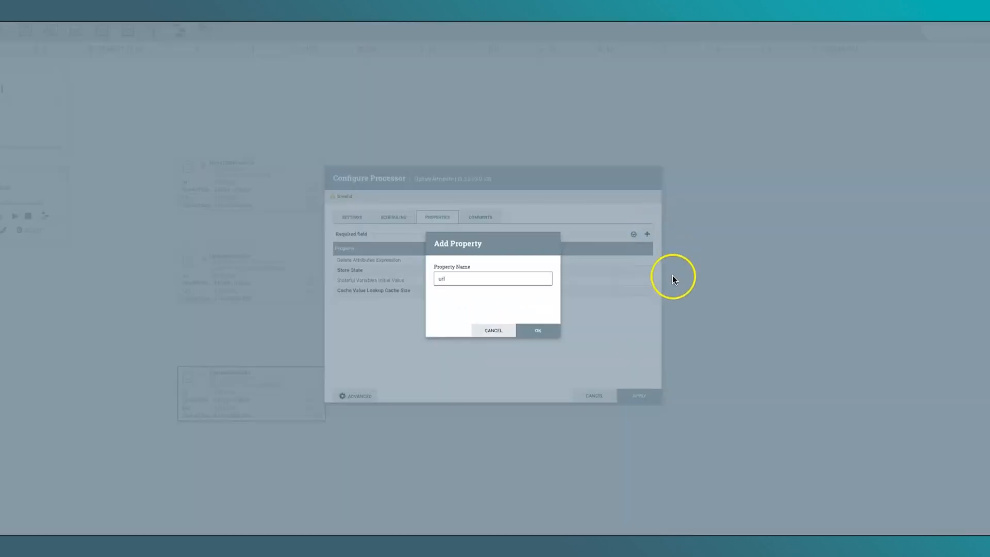
{"action": "left_click", "coordinate": [550, 331]}
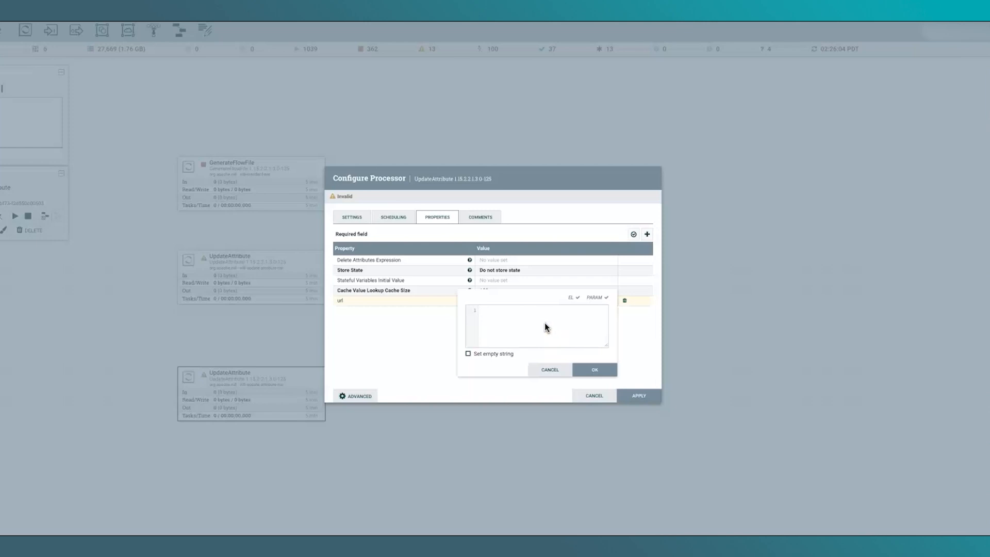
{"action": "key", "text": "ctrl+v"}
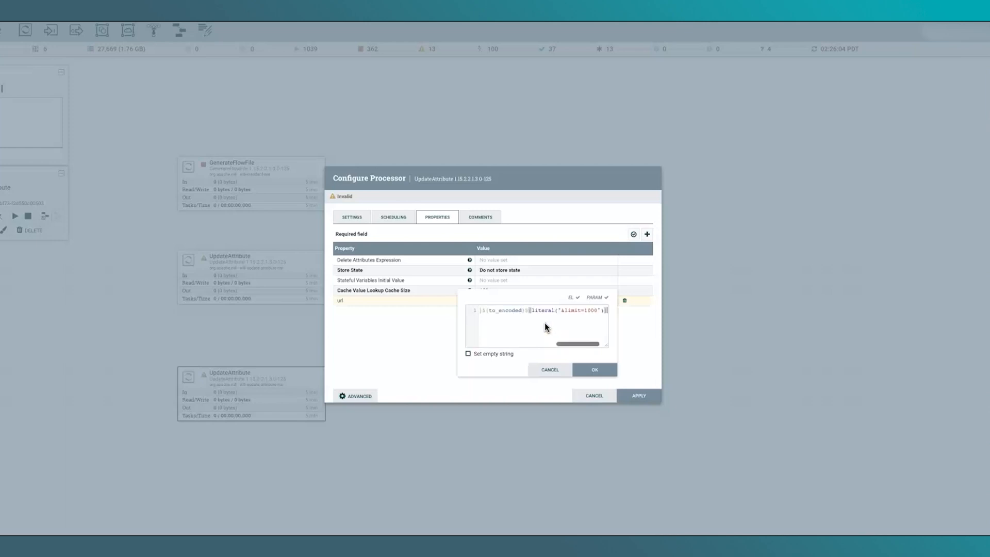
{"action": "key", "text": "Home"}
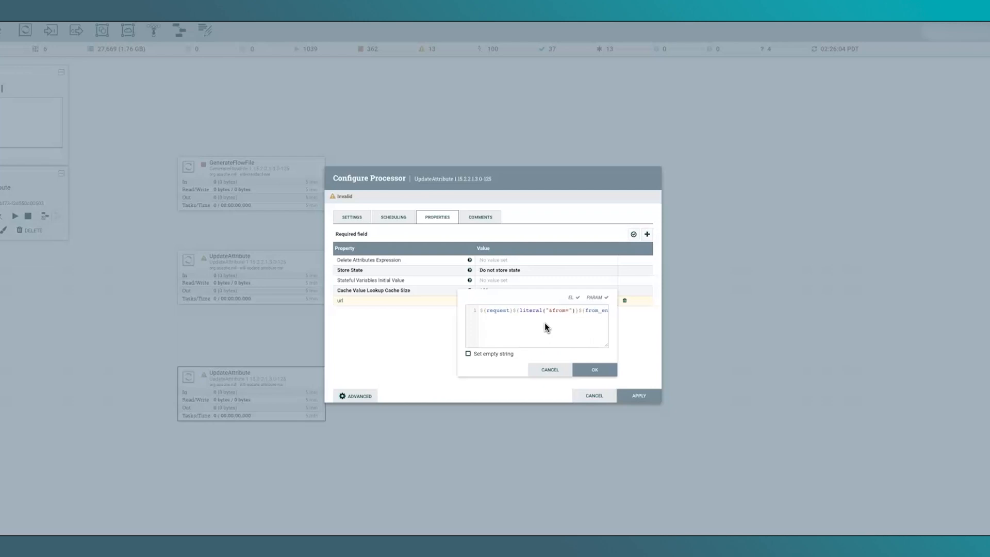
{"action": "left_click", "coordinate": [600, 370]}
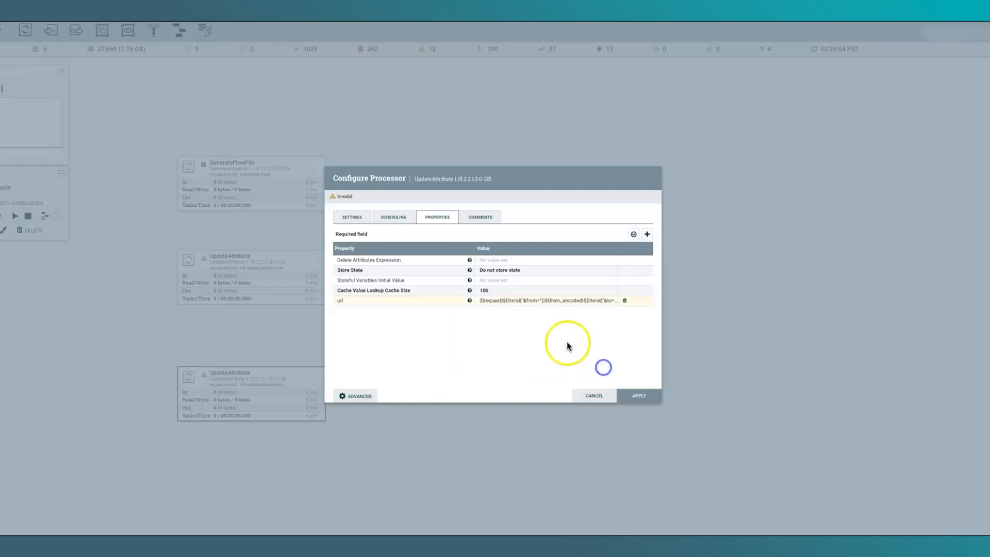
Step: Automatically terminate the success relationship of the lower UpdateAttribute processor and apply its configuration
{"action": "left_click", "coordinate": [348, 217]}
{"action": "left_click", "coordinate": [500, 238]}
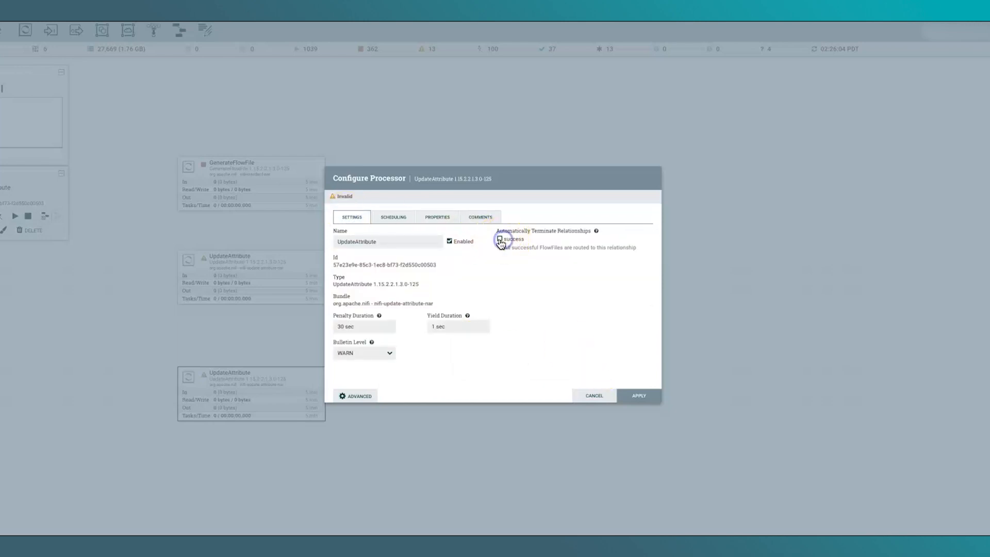
{"action": "left_click", "coordinate": [652, 398]}
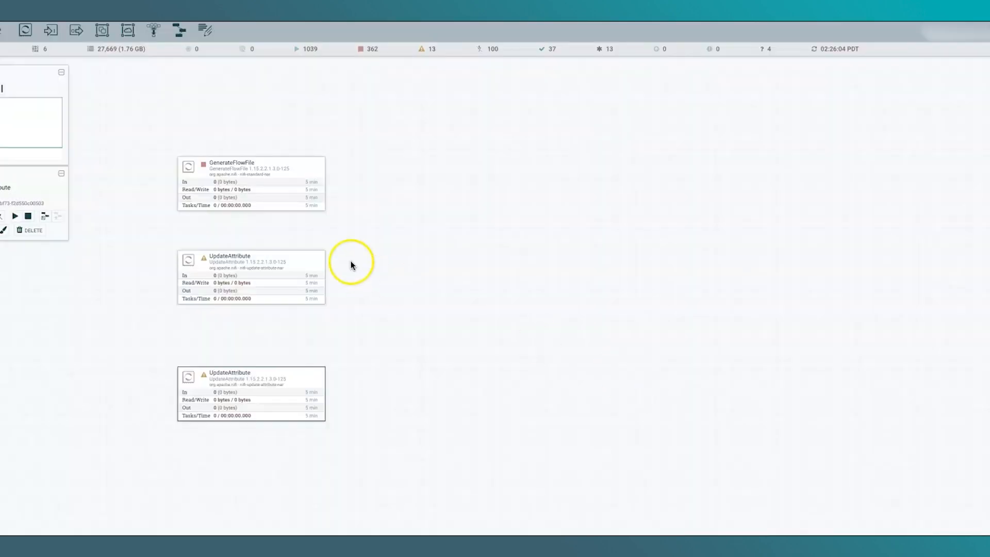
Step: Connect GenerateFlowFile to the first UpdateAttribute and that one to the lower UpdateAttribute through their success relationships
{"action": "mouse_move", "coordinate": [253, 187]}
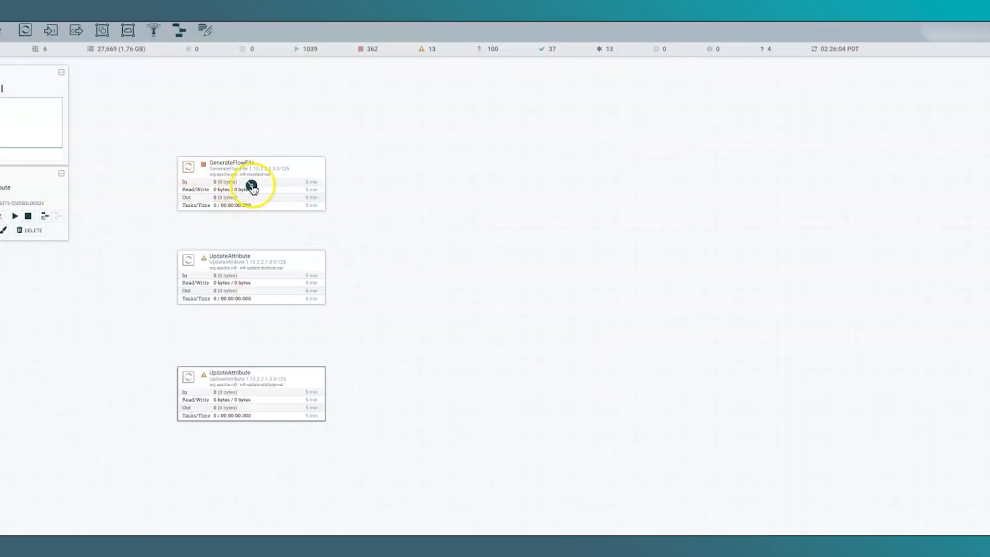
{"action": "left_click_drag", "start_coordinate": [252, 188], "coordinate": [268, 394]}
{"action": "left_click", "coordinate": [631, 396]}
{"action": "mouse_move", "coordinate": [254, 288]}
{"action": "left_click", "coordinate": [627, 395]}
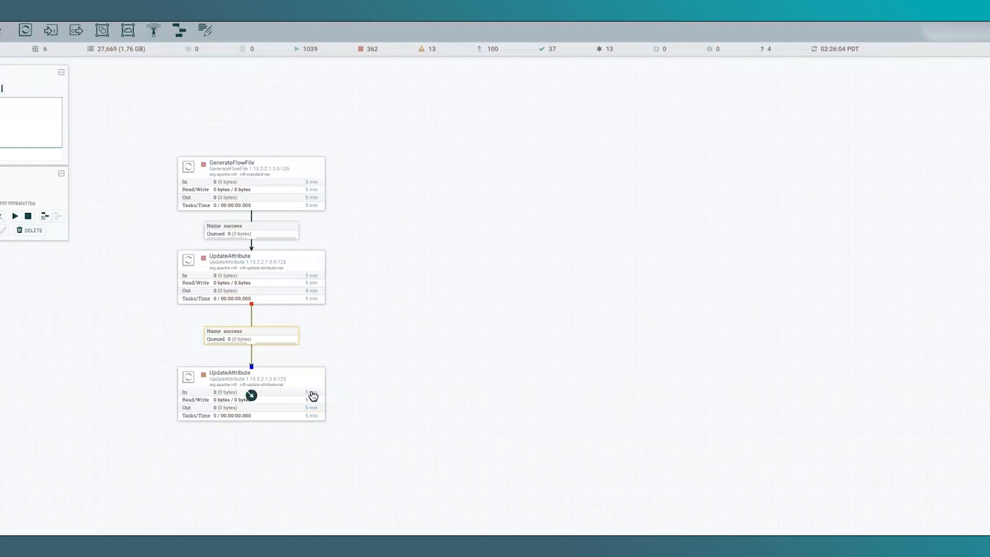
Step: Add an output port named output with local connections and connect the lower UpdateAttribute processor to it
{"action": "left_click_drag", "start_coordinate": [76, 29], "coordinate": [434, 404]}
{"action": "left_click", "coordinate": [464, 305]}
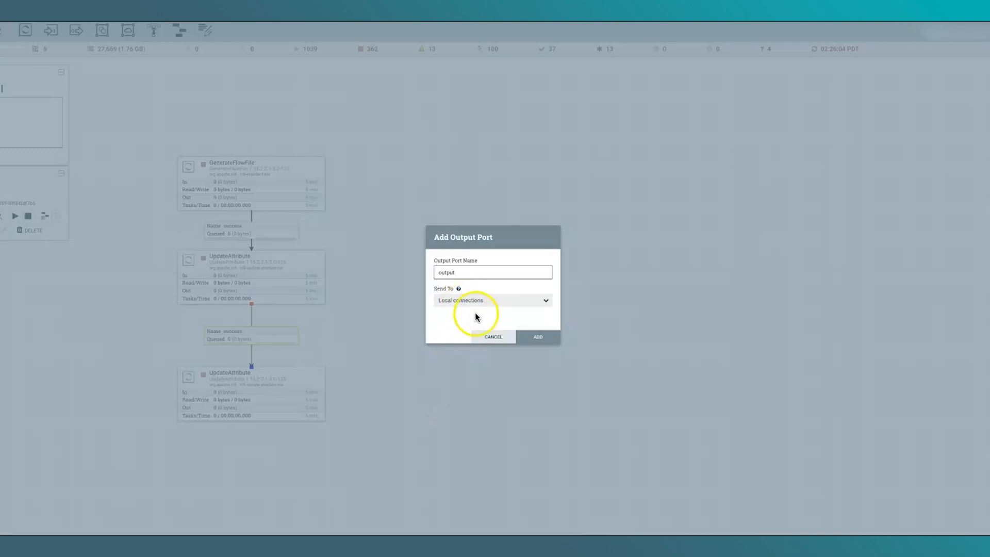
{"action": "left_click", "coordinate": [535, 336]}
{"action": "left_click", "coordinate": [267, 395]}
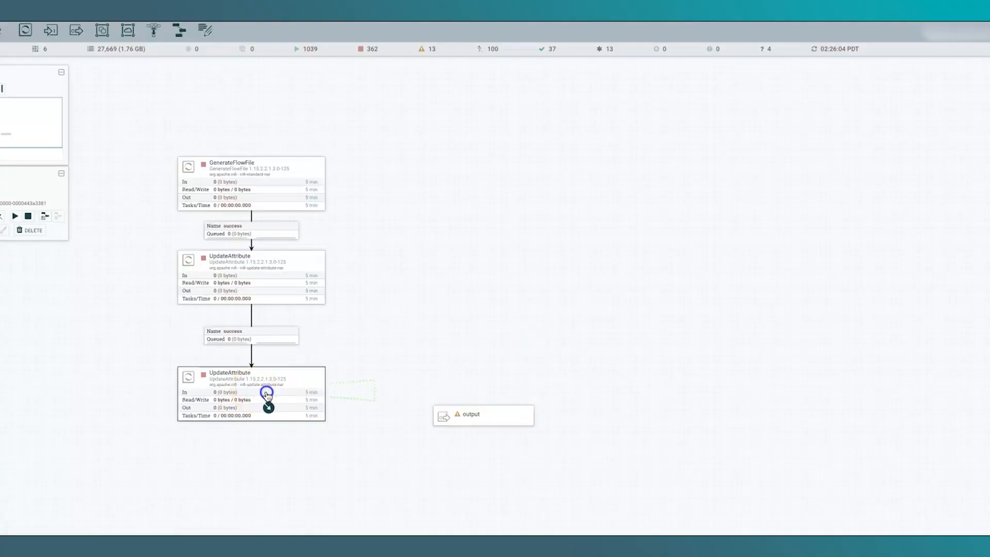
{"action": "left_click_drag", "start_coordinate": [267, 394], "coordinate": [478, 416]}
{"action": "left_click", "coordinate": [630, 396]}
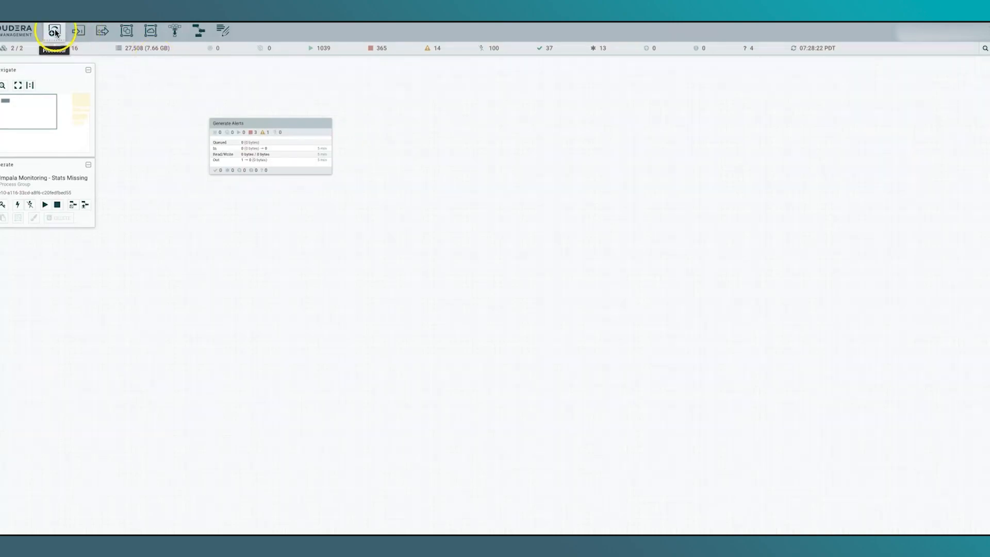
Step: Add a ControlRate processor in the parent group and place it to the right of the Generate Alerts group
{"action": "left_click_drag", "start_coordinate": [54, 30], "coordinate": [470, 170]}
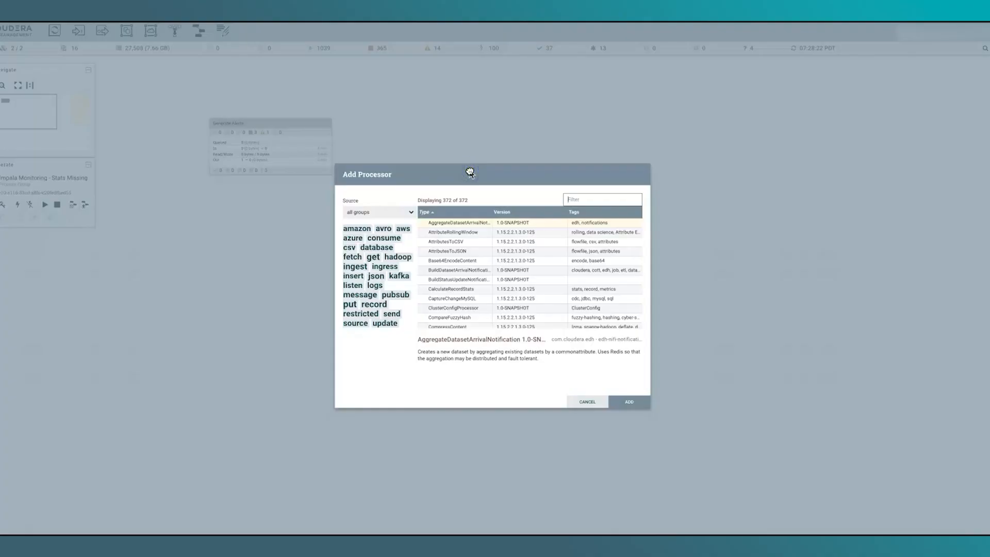
{"action": "type", "text": "control"}
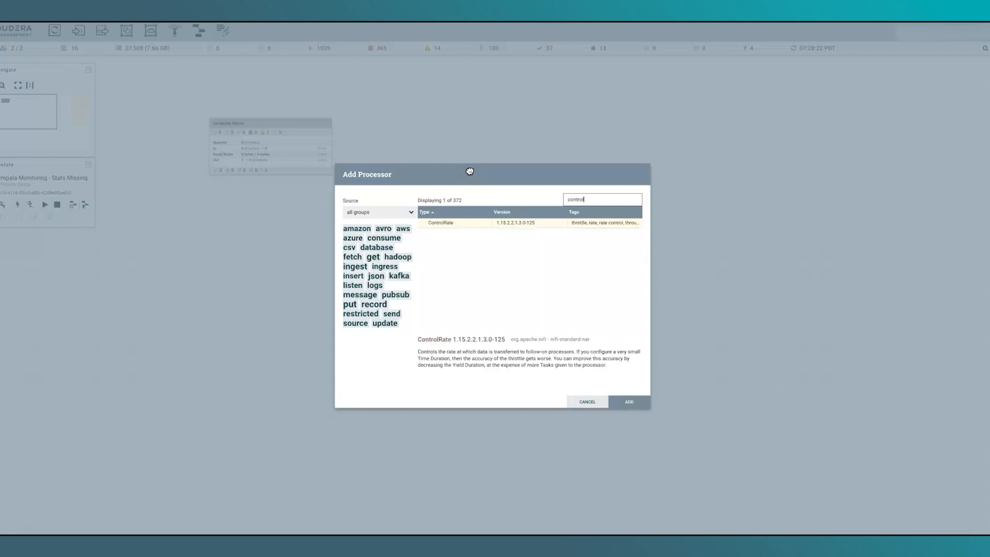
{"action": "left_click", "coordinate": [646, 402]}
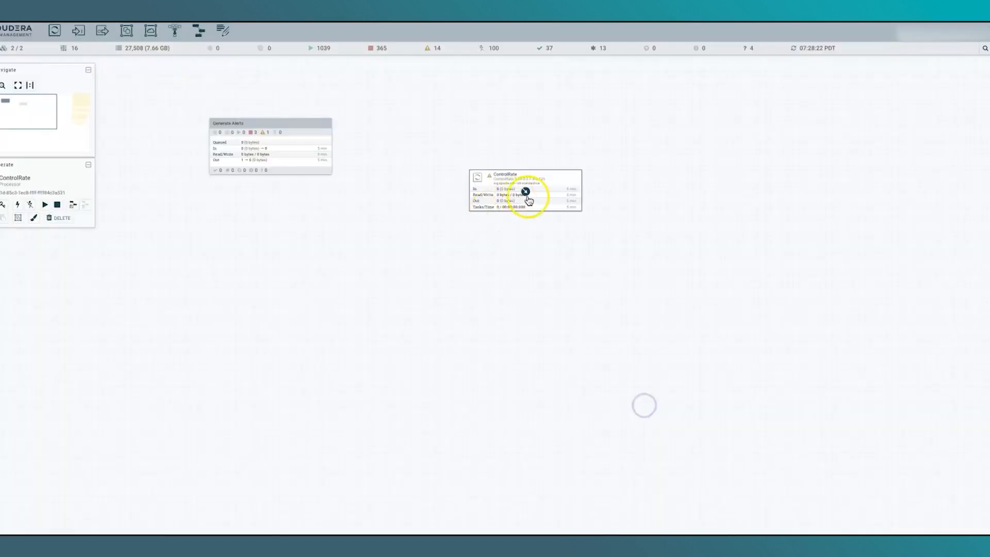
{"action": "left_click_drag", "start_coordinate": [532, 196], "coordinate": [483, 156]}
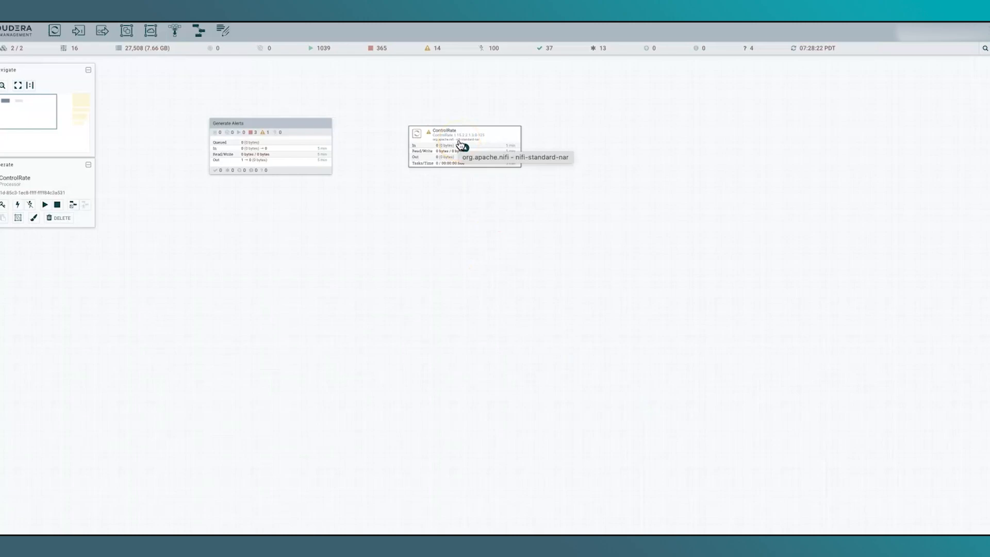
Step: Set the Rate Control Criteria property of the ControlRate processor to flowfile count
{"action": "right_click", "coordinate": [504, 148]}
{"action": "left_click", "coordinate": [518, 155]}
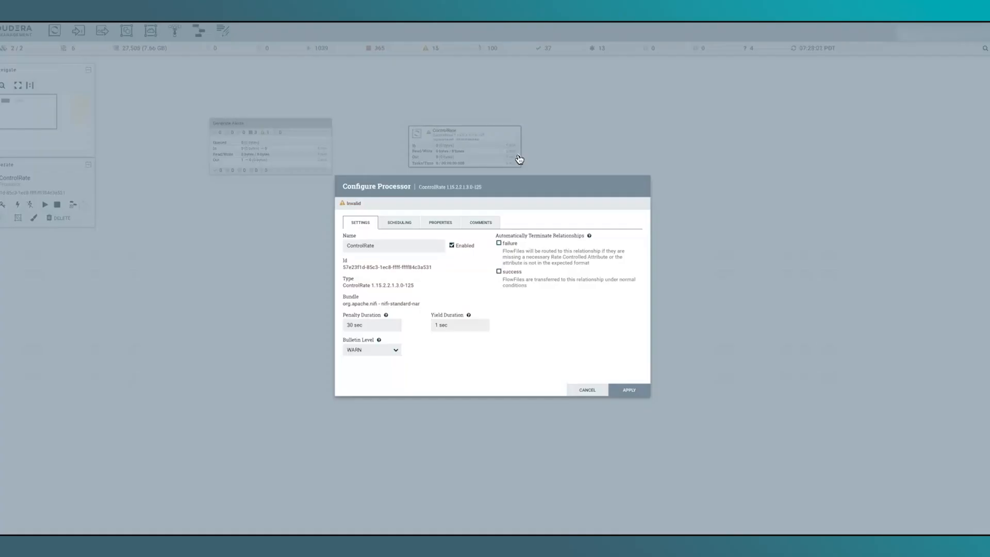
{"action": "left_click", "coordinate": [453, 223]}
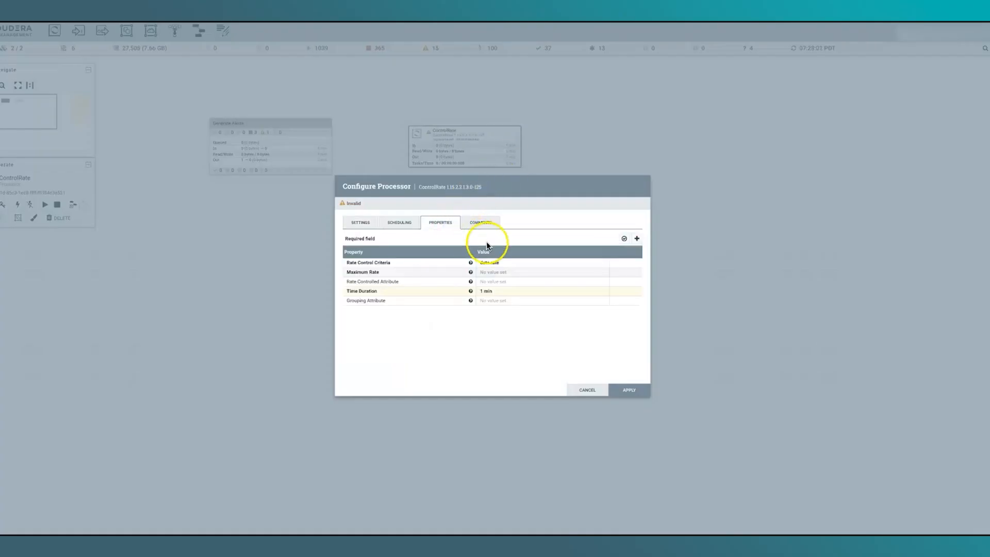
{"action": "left_click", "coordinate": [502, 263]}
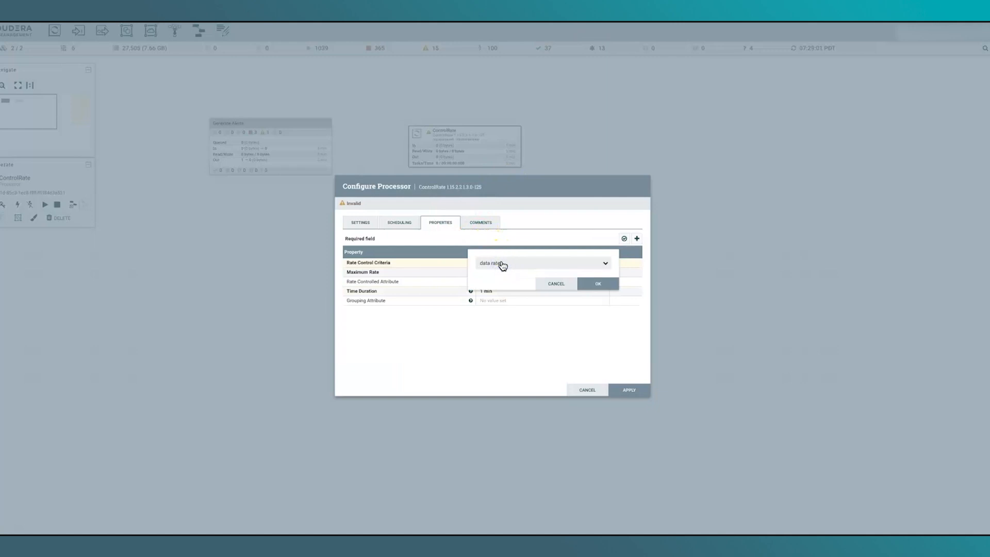
{"action": "left_click", "coordinate": [502, 263]}
{"action": "left_click", "coordinate": [504, 289]}
{"action": "left_click", "coordinate": [586, 283]}
Step: Set ControlRate's Maximum Rate to 1 and its Time Duration to 30 secs
{"action": "left_click", "coordinate": [526, 272]}
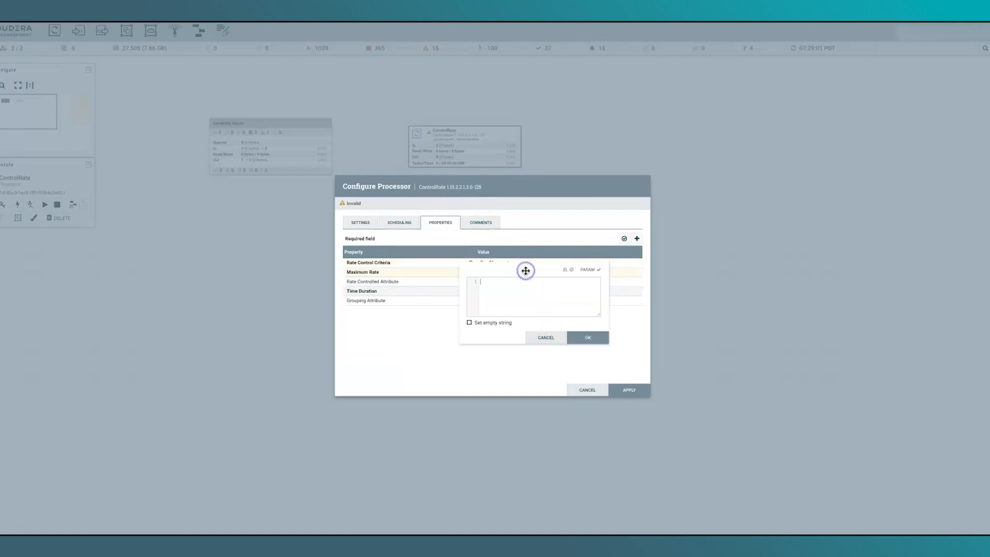
{"action": "type", "text": "1"}
{"action": "left_click", "coordinate": [588, 338]}
{"action": "left_click", "coordinate": [506, 291]}
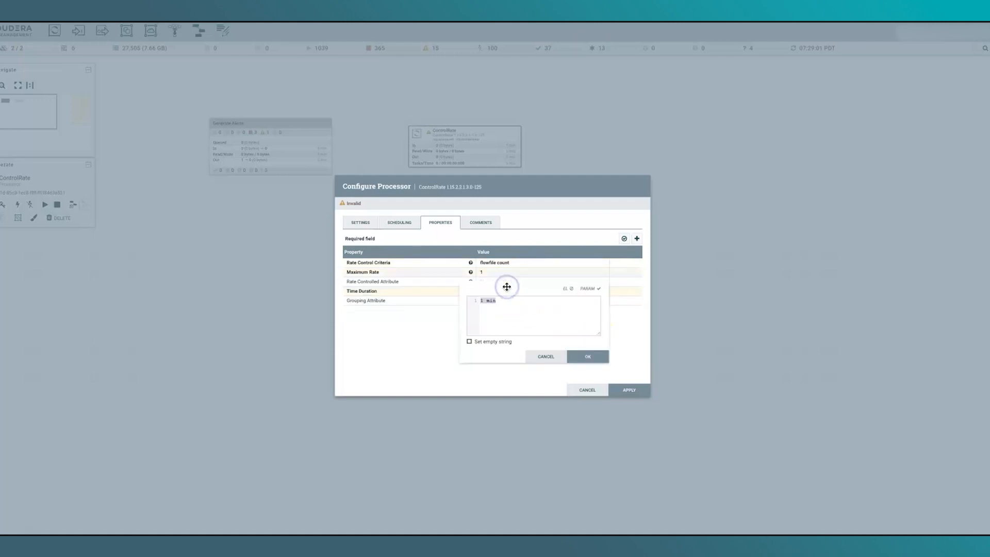
{"action": "type", "text": "30 secs"}
{"action": "left_click", "coordinate": [588, 356]}
Step: Automatically terminate ControlRate's failure and success relationships and apply the processor configuration
{"action": "left_click", "coordinate": [374, 227]}
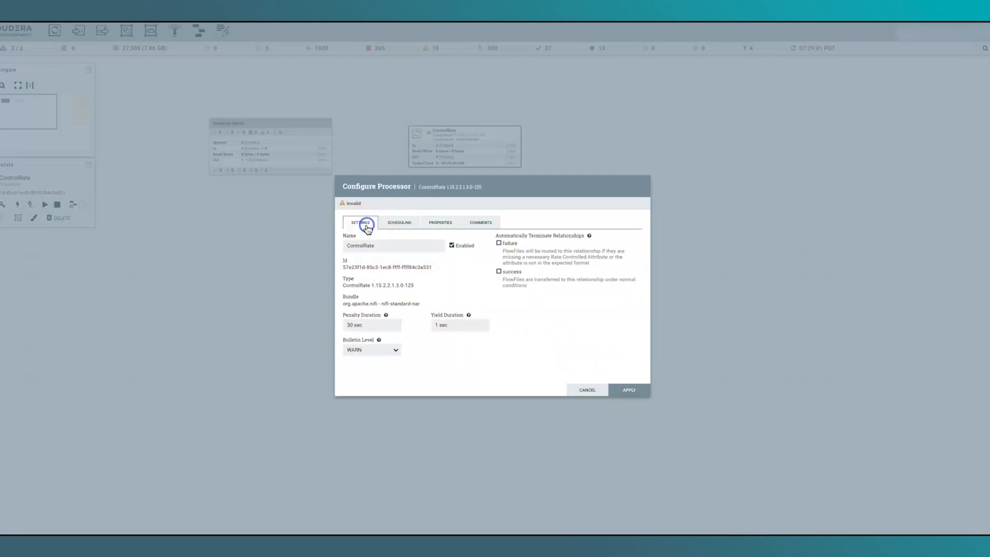
{"action": "left_click", "coordinate": [511, 243]}
{"action": "left_click", "coordinate": [515, 273]}
{"action": "left_click", "coordinate": [630, 390]}
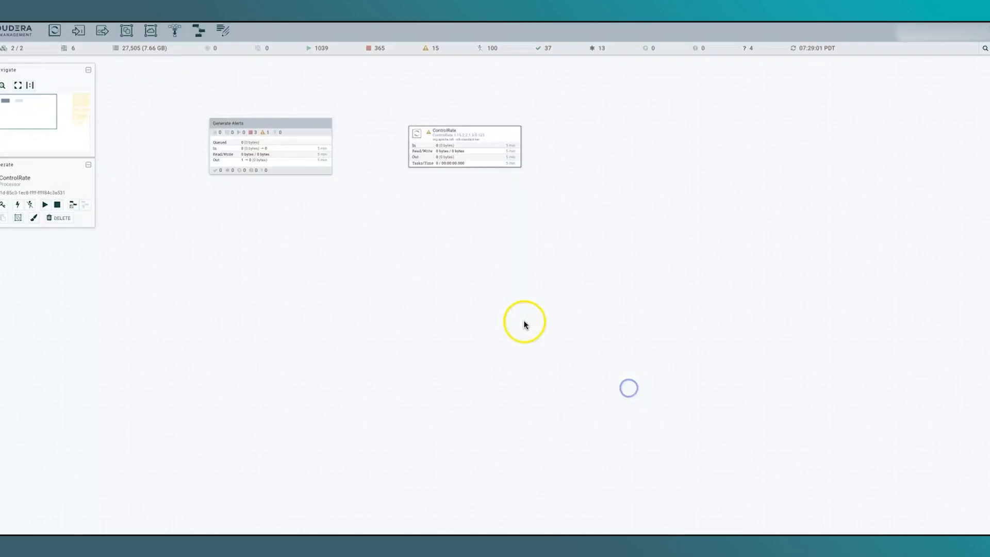
Step: Connect the output port of the Generate Alerts group to the ControlRate processor and clear the selection
{"action": "left_click", "coordinate": [271, 149]}
{"action": "left_click_drag", "start_coordinate": [271, 149], "coordinate": [449, 150]}
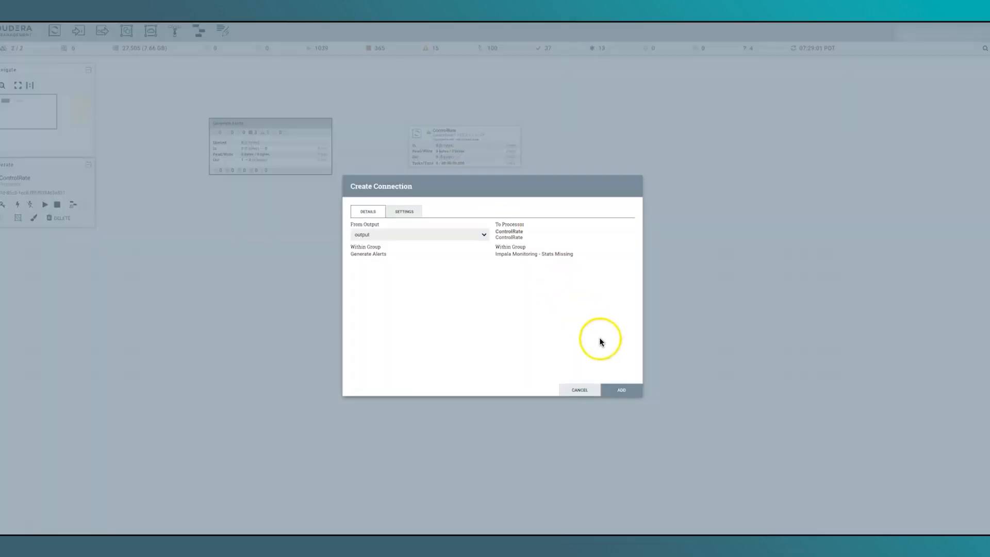
{"action": "left_click", "coordinate": [622, 392]}
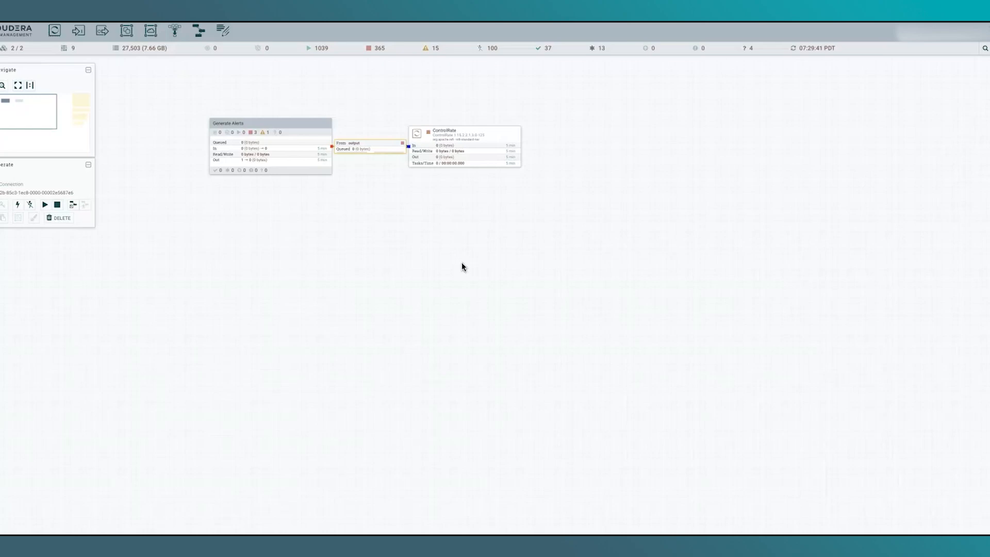
{"action": "left_click", "coordinate": [294, 184]}
{"action": "left_click", "coordinate": [624, 135]}
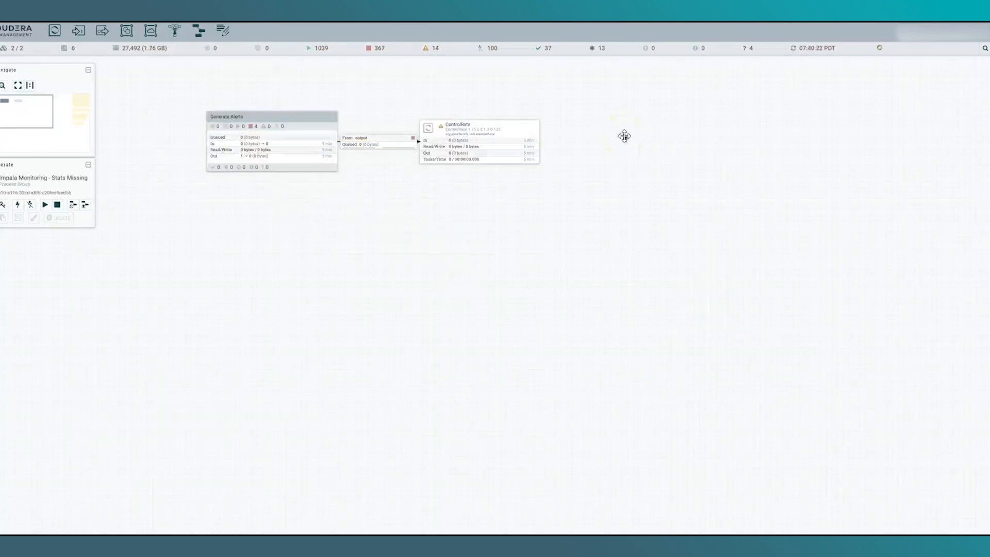
Step: Add an ExecuteStreamCommand processor to the canvas and place it beside the ControlRate processor
{"action": "left_click_drag", "start_coordinate": [55, 31], "coordinate": [655, 152]}
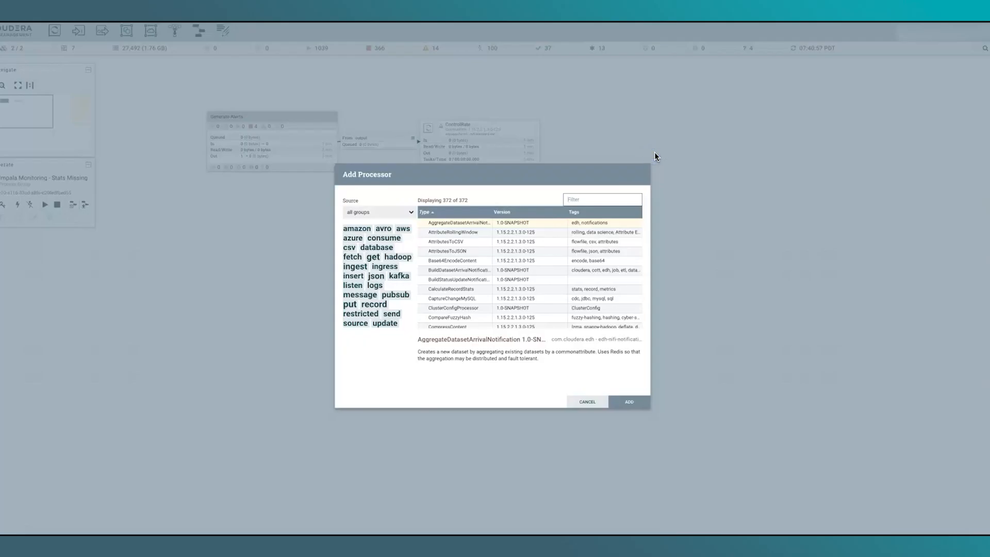
{"action": "type", "text": "execure"}
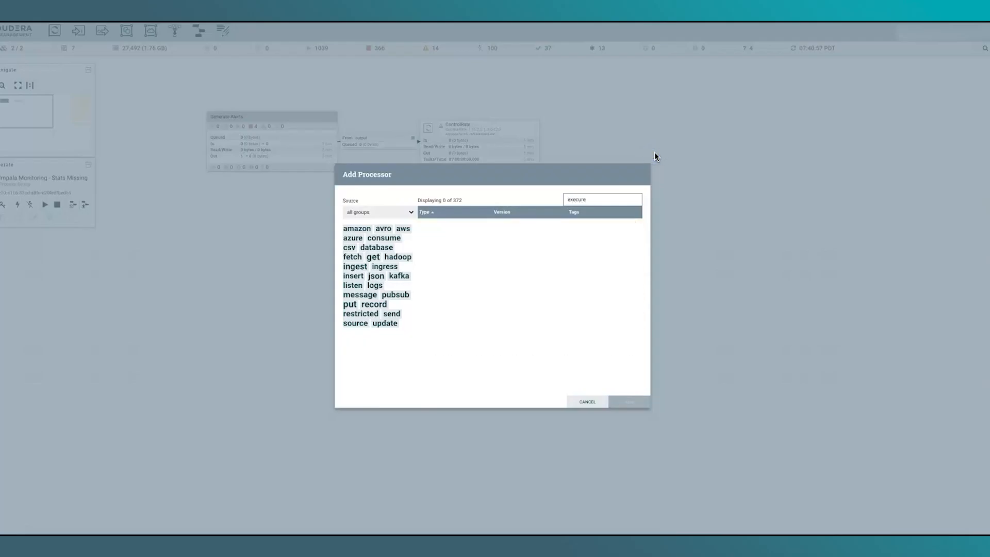
{"action": "key", "text": "BackSpace"}
{"action": "key", "text": "BackSpace"}
{"action": "type", "text": "te"}
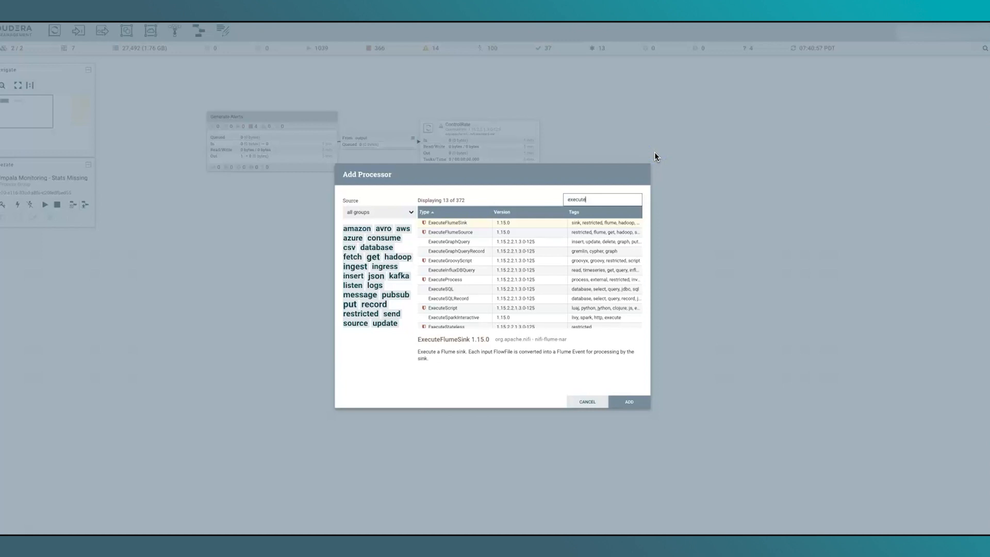
{"action": "type", "text": "st"}
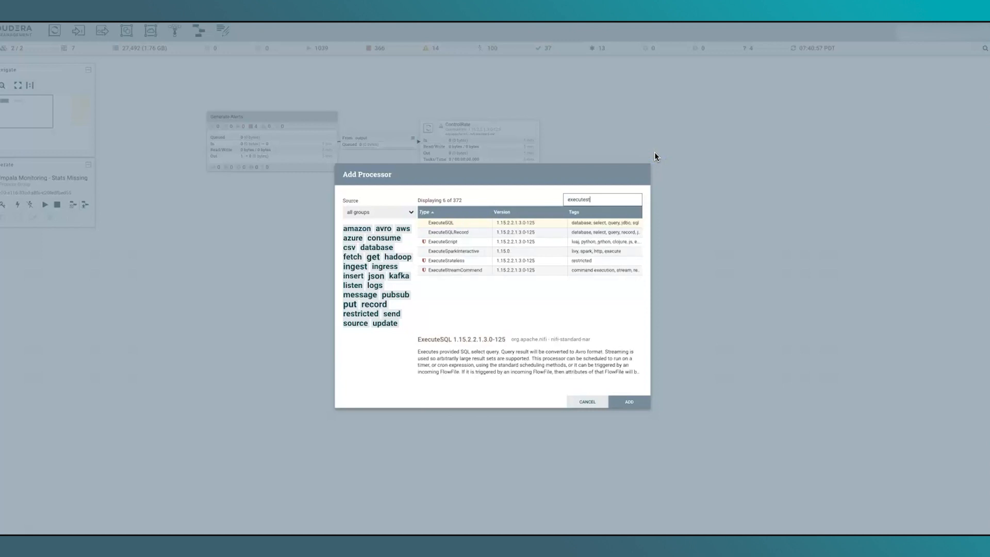
{"action": "type", "text": "ream"}
{"action": "left_click", "coordinate": [693, 355]}
{"action": "left_click", "coordinate": [636, 402]}
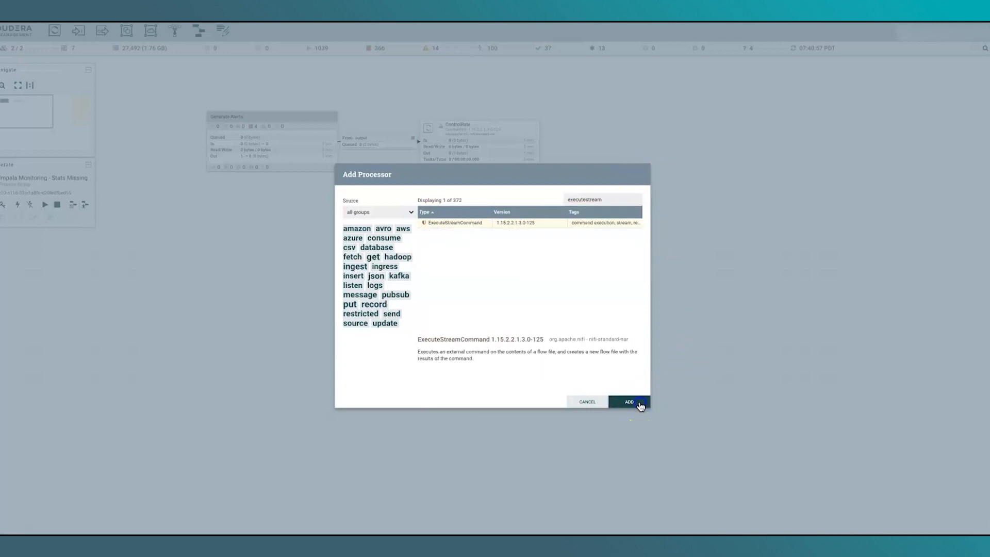
{"action": "left_click_drag", "start_coordinate": [761, 178], "coordinate": [716, 150]}
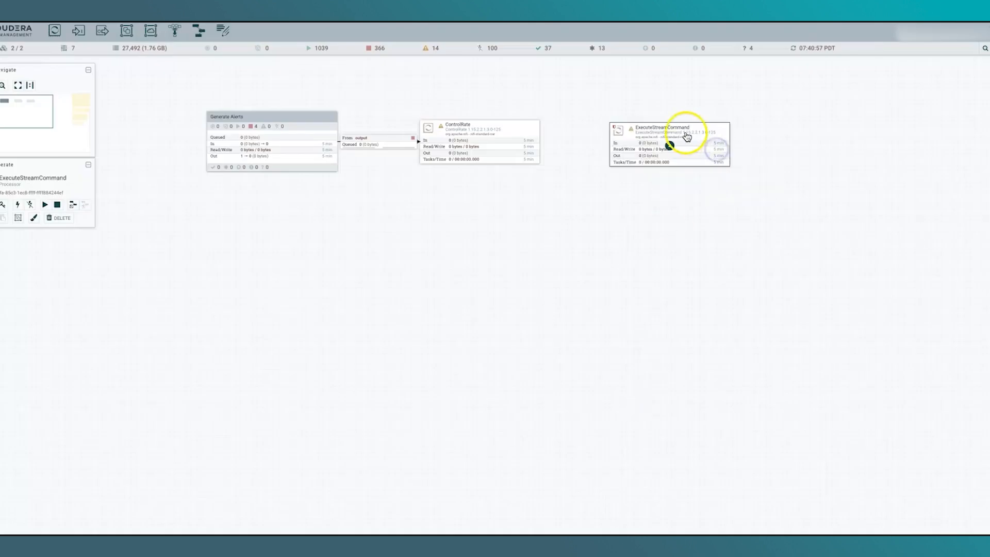
Step: Configure the ExecuteStreamCommand processor with its Command Path property set to curl
{"action": "right_click", "coordinate": [714, 150]}
{"action": "left_click", "coordinate": [719, 147]}
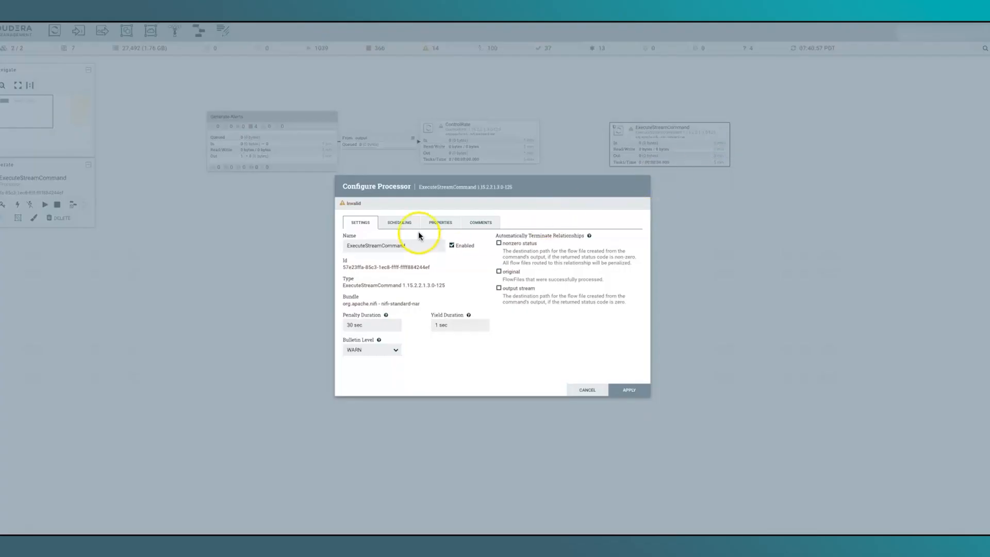
{"action": "left_click", "coordinate": [441, 223]}
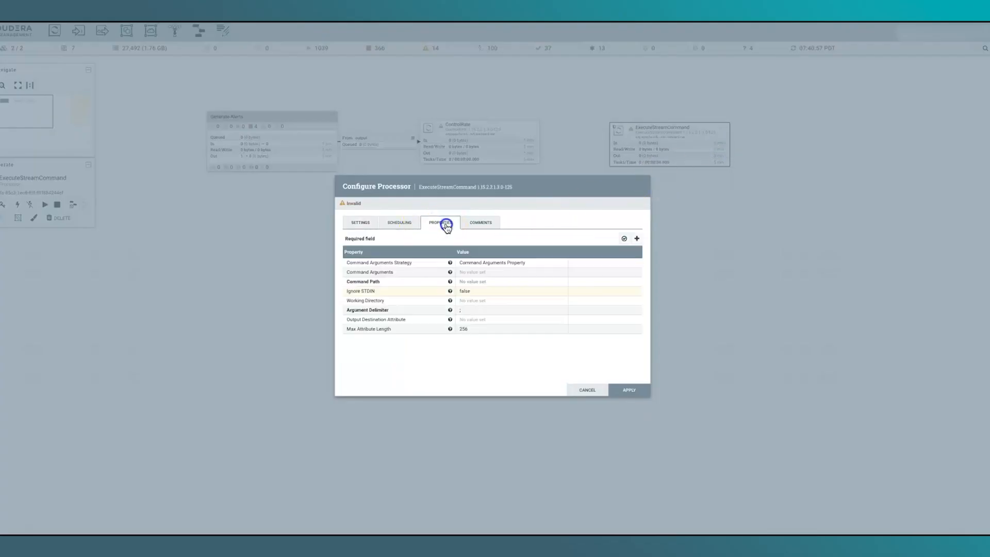
{"action": "left_click", "coordinate": [515, 285]}
{"action": "type", "text": "c"}
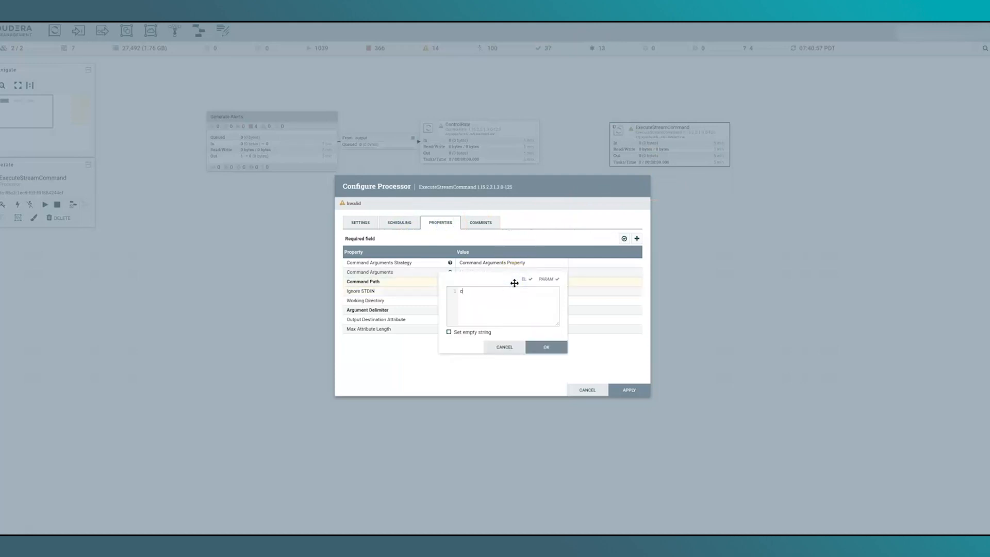
{"action": "type", "text": "url"}
{"action": "left_click", "coordinate": [544, 347]}
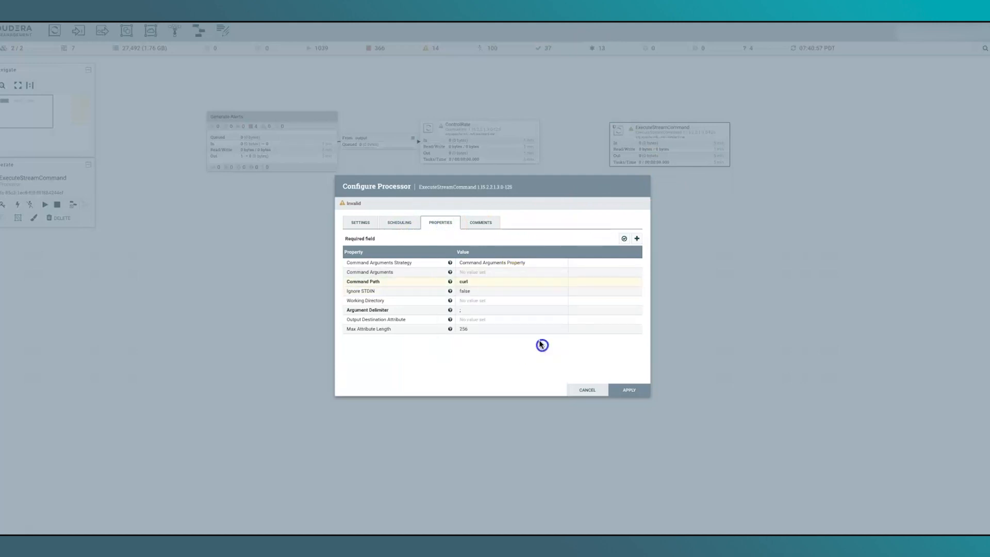
Step: Set ExecuteStreamCommand's Command Arguments to -k;--negotiate;-u;:;${url} and its Ignore STDIN property to true
{"action": "left_click", "coordinate": [483, 271]}
{"action": "type", "text": "-k;--negotiate;-u;:;${url}"}
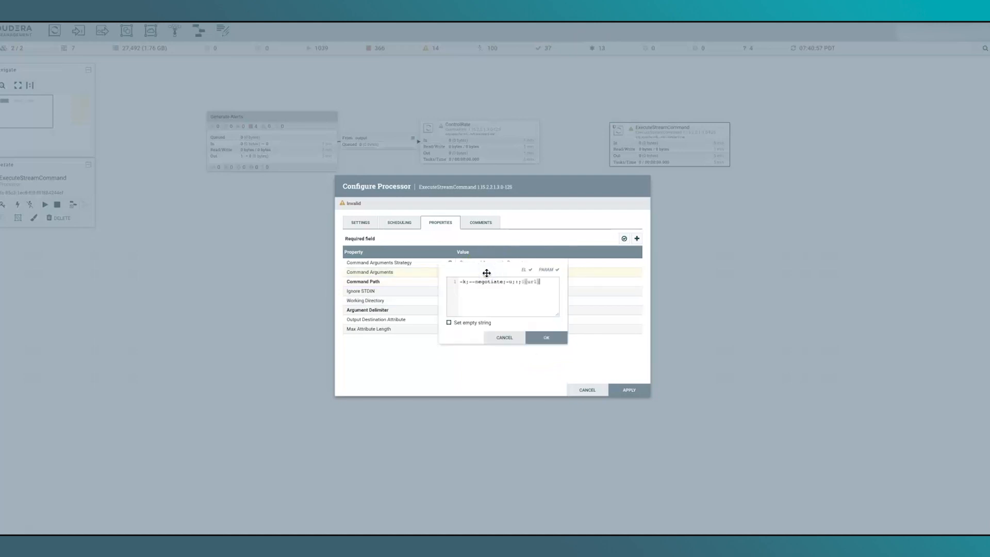
{"action": "left_click", "coordinate": [558, 340]}
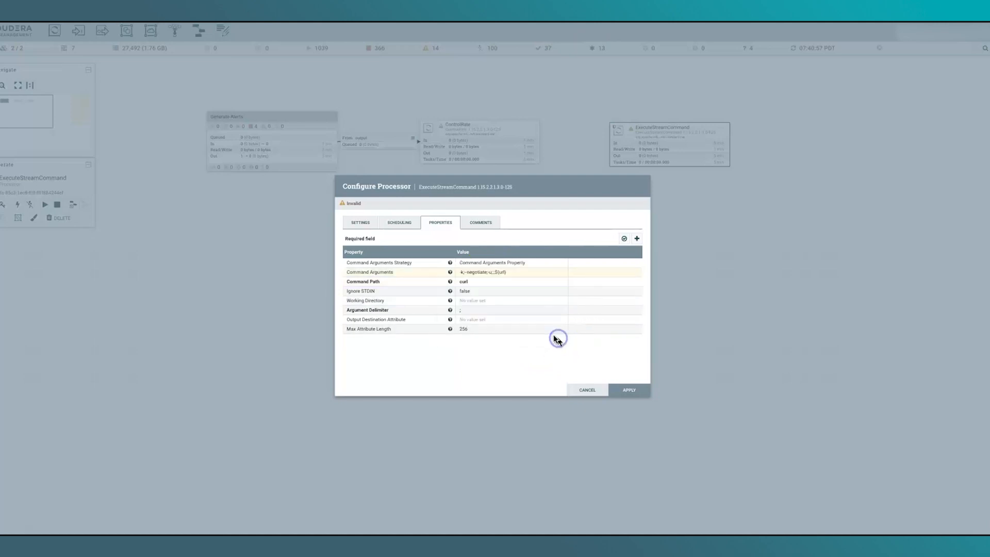
{"action": "left_click", "coordinate": [479, 292]}
{"action": "left_click", "coordinate": [515, 292]}
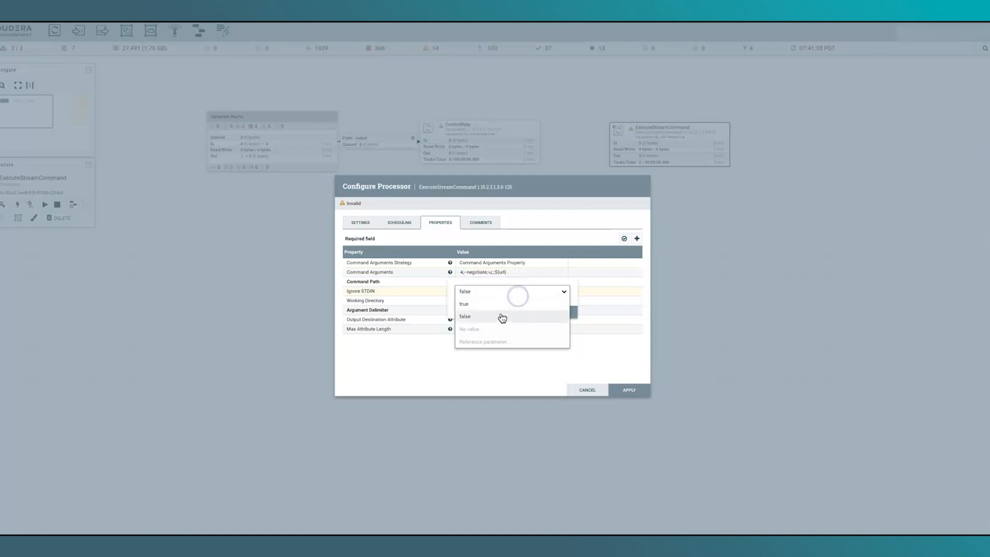
{"action": "left_click", "coordinate": [500, 308]}
Step: Automatically terminate ExecuteStreamCommand's nonzero status, original and output stream relationships and apply the processor configuration
{"action": "left_click", "coordinate": [362, 223]}
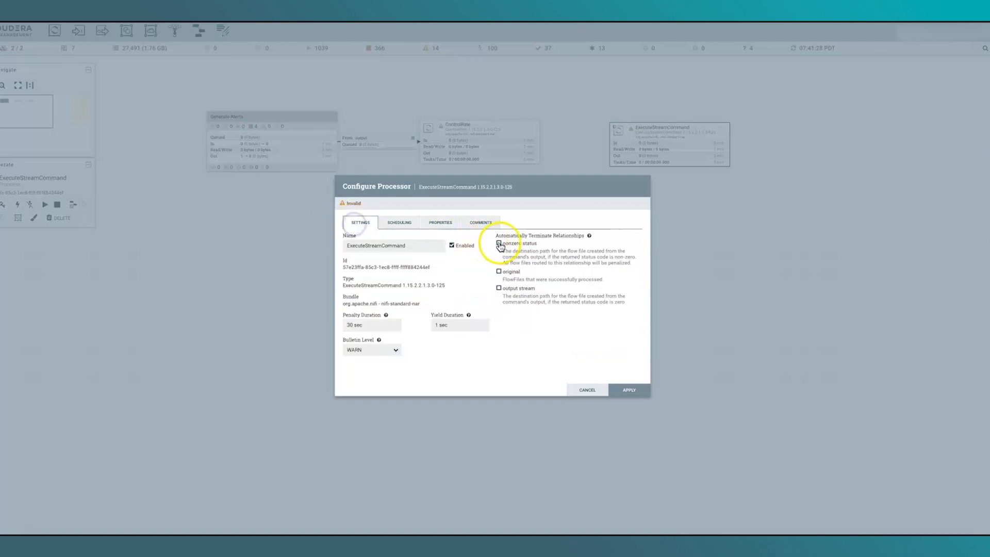
{"action": "left_click", "coordinate": [499, 272]}
{"action": "left_click", "coordinate": [499, 288]}
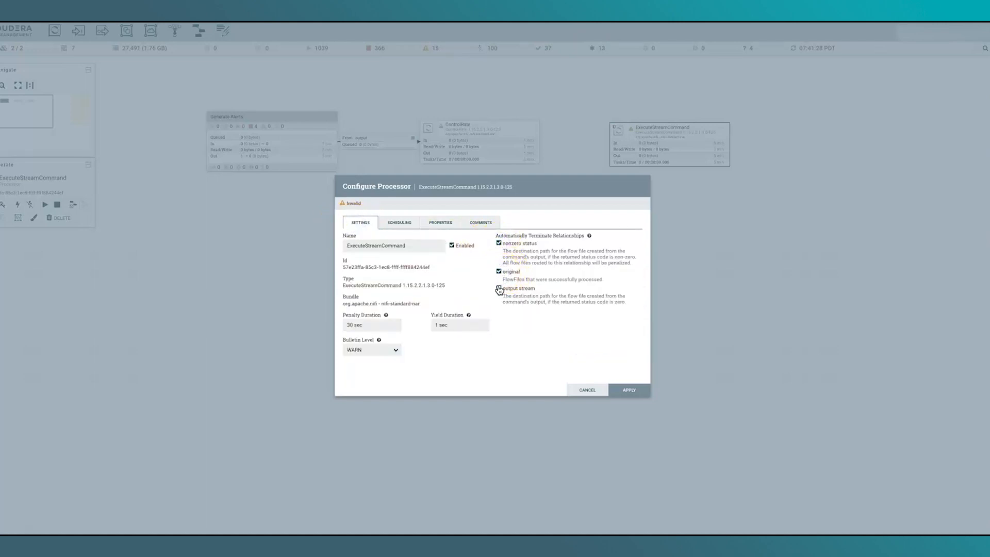
{"action": "left_click", "coordinate": [624, 391]}
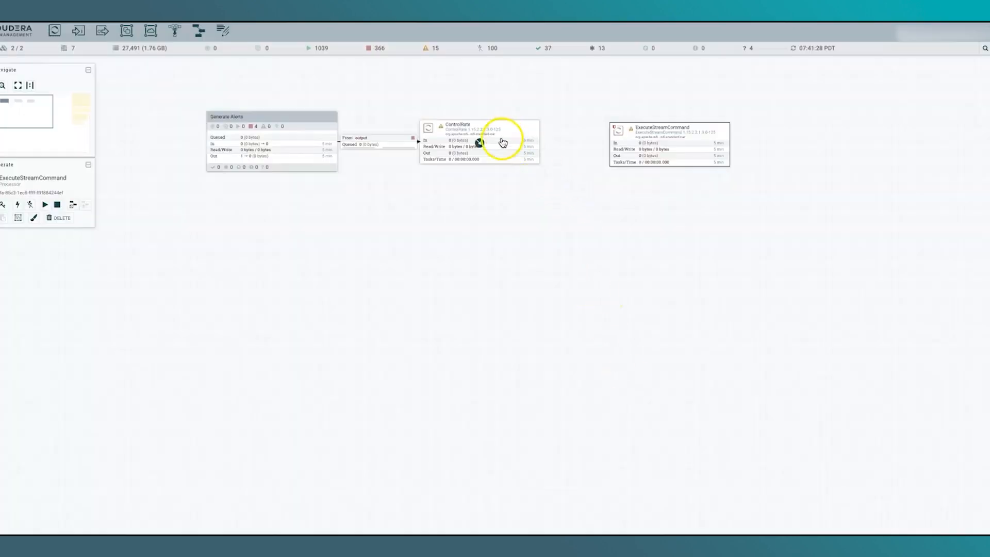
Step: Connect ControlRate to ExecuteStreamCommand for the success relationship
{"action": "left_click_drag", "start_coordinate": [482, 141], "coordinate": [655, 146]}
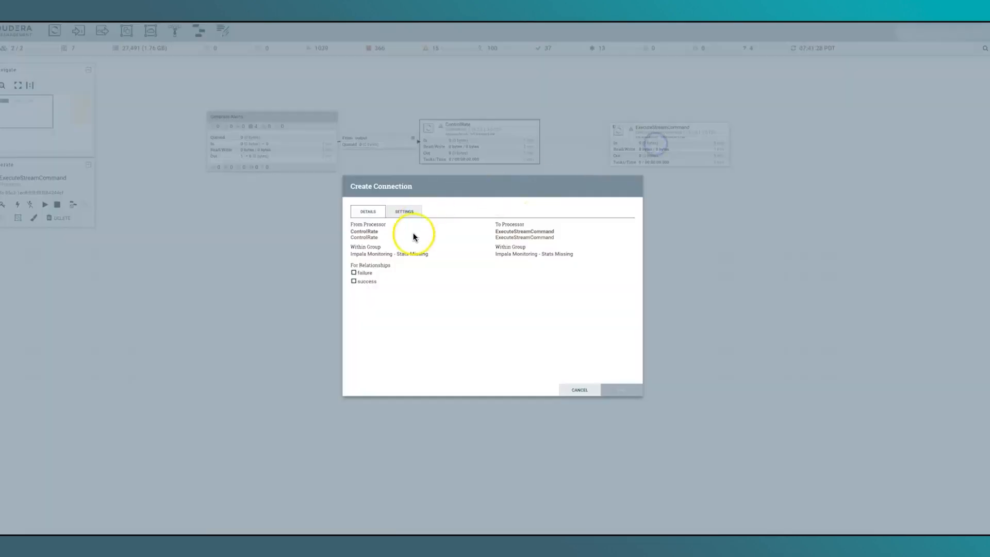
{"action": "left_click", "coordinate": [367, 281]}
{"action": "left_click", "coordinate": [622, 390]}
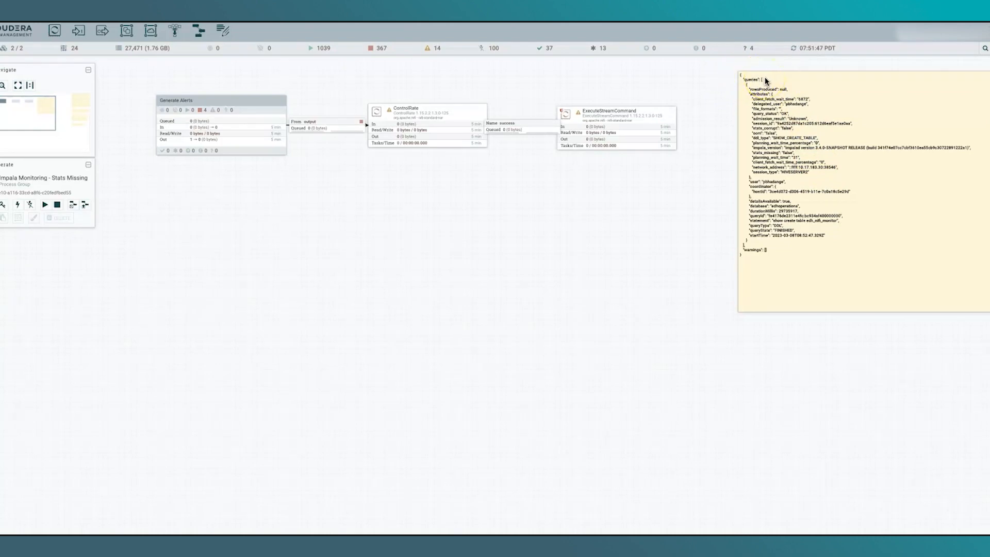
Step: Add a SplitJson processor to the canvas and place it directly below ExecuteStreamCommand
{"action": "left_click_drag", "start_coordinate": [55, 30], "coordinate": [661, 206]}
{"action": "type", "text": "Sp"}
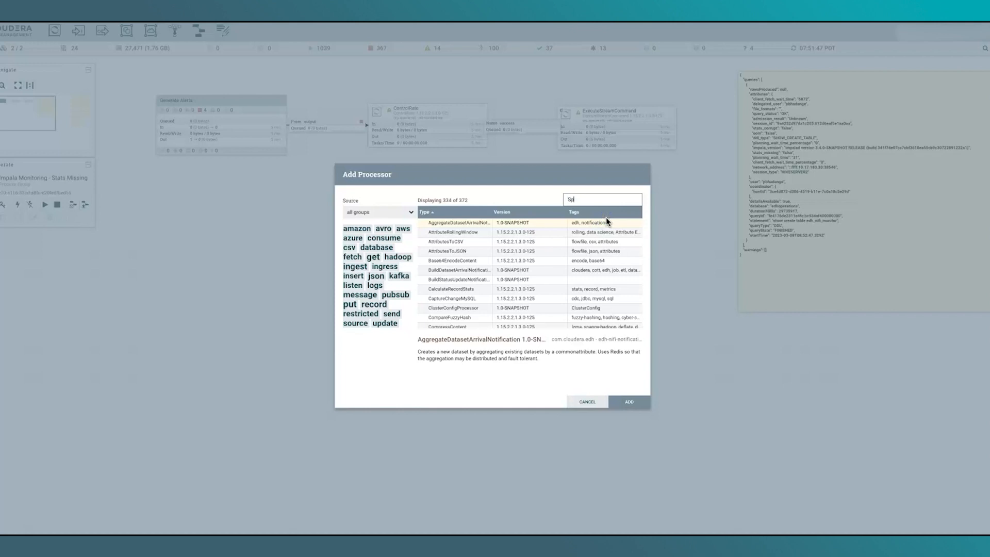
{"action": "type", "text": "litJson"}
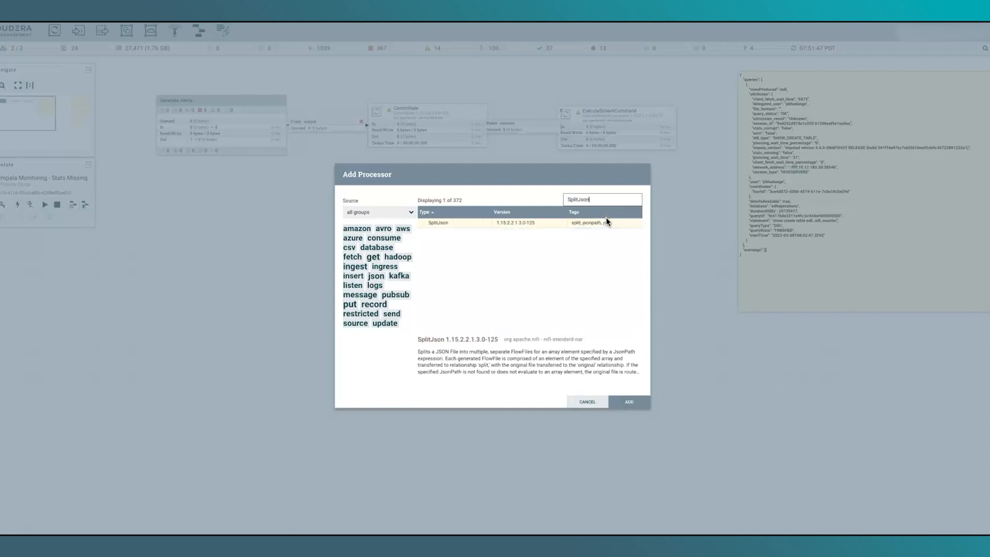
{"action": "left_click", "coordinate": [625, 405]}
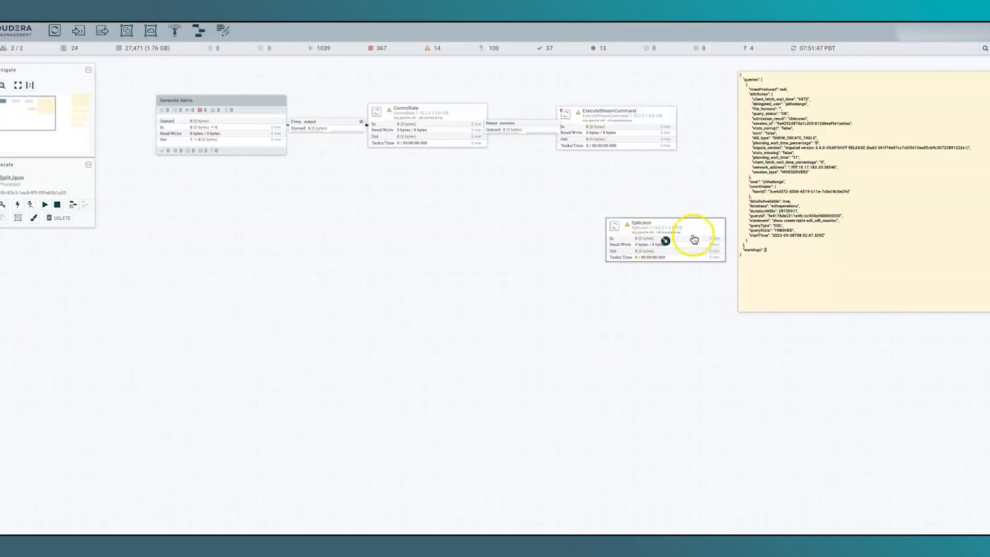
{"action": "left_click_drag", "start_coordinate": [691, 234], "coordinate": [644, 206]}
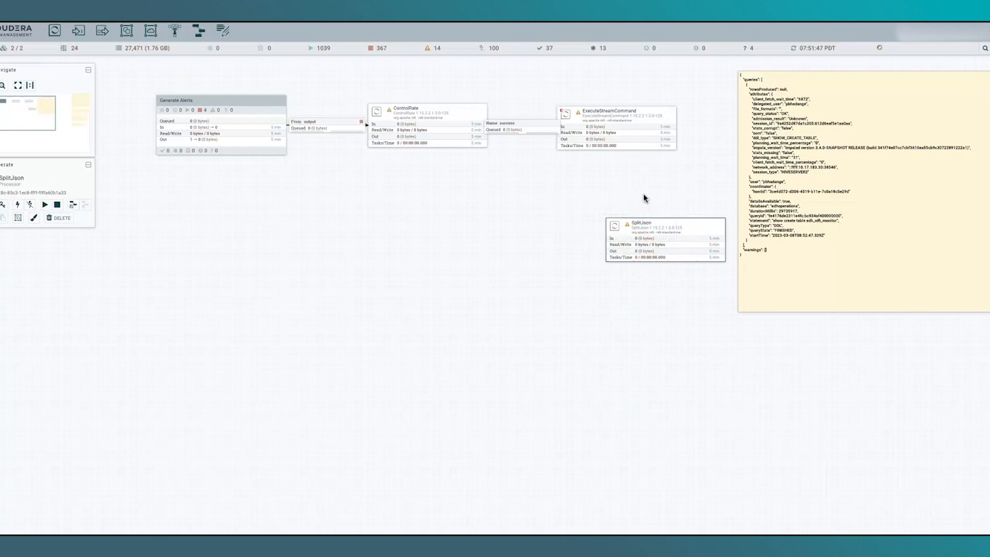
Step: Configure the SplitJson processor with its JsonPath Expression property set to $.queries.*
{"action": "right_click", "coordinate": [628, 243]}
{"action": "left_click", "coordinate": [644, 251]}
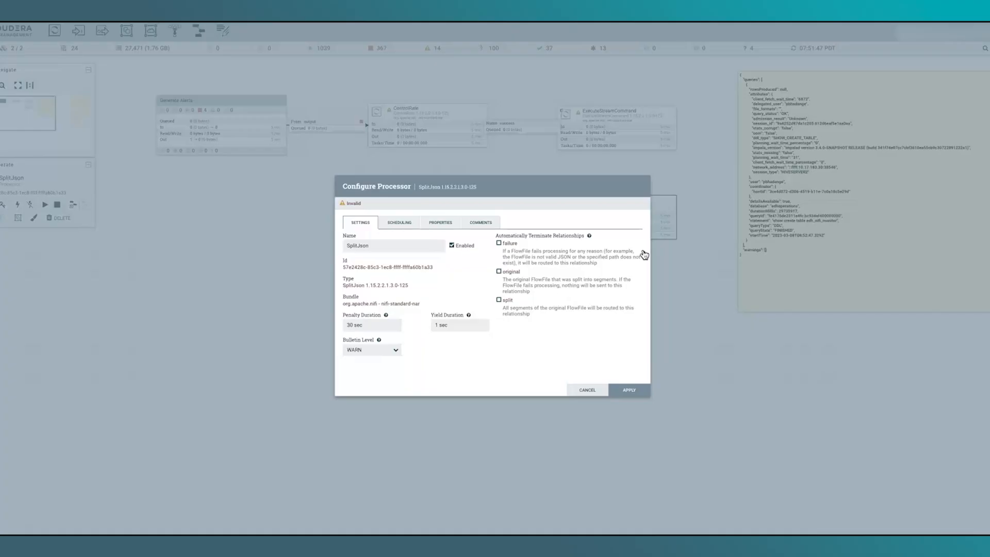
{"action": "left_click", "coordinate": [437, 225]}
{"action": "left_click", "coordinate": [479, 262]}
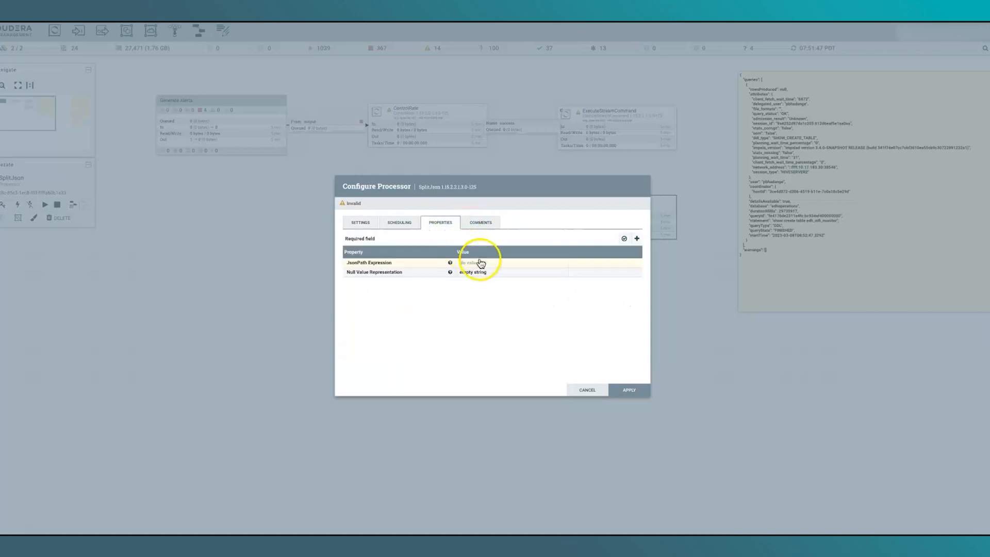
{"action": "type", "text": "$"}
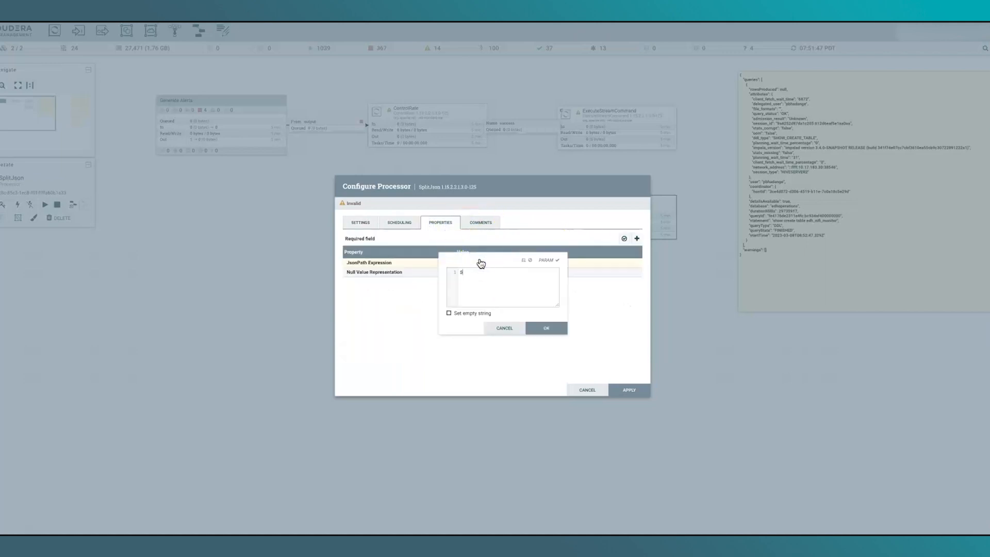
{"action": "type", "text": ".queries.*"}
{"action": "left_click", "coordinate": [546, 328]}
Step: Automatically terminate SplitJson's failure, original and split relationships and apply the processor configuration
{"action": "left_click", "coordinate": [360, 222]}
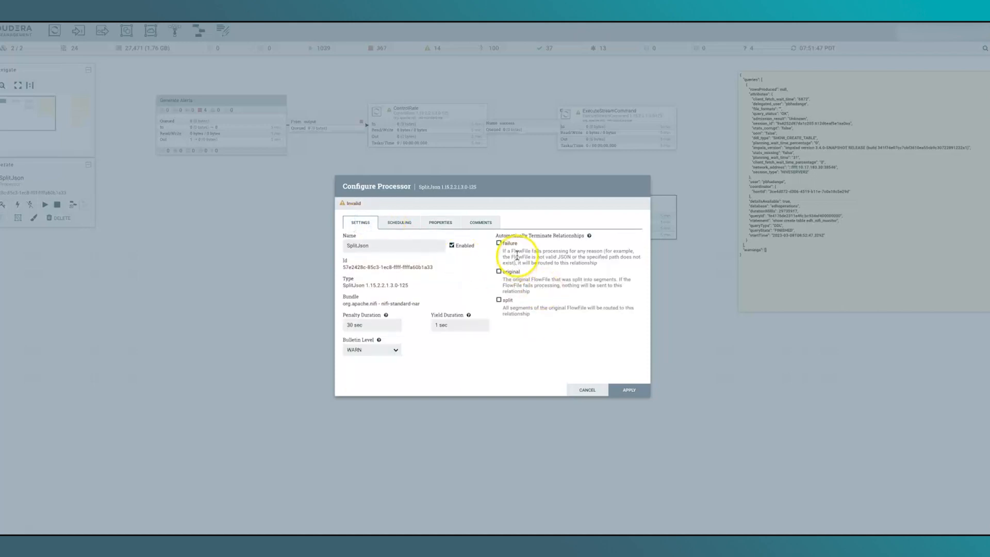
{"action": "left_click", "coordinate": [510, 243]}
{"action": "left_click", "coordinate": [512, 270]}
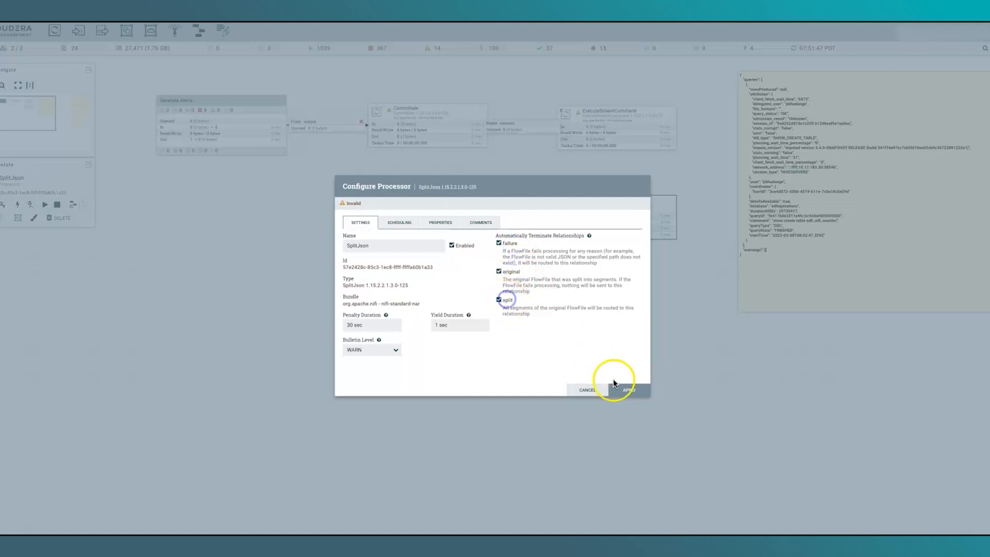
{"action": "left_click", "coordinate": [630, 390]}
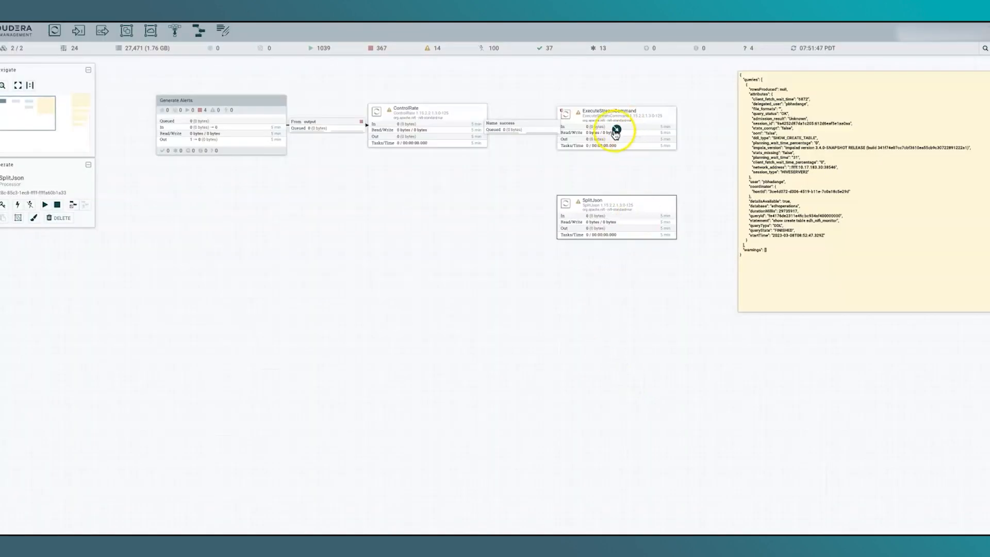
Step: Connect ExecuteStreamCommand to SplitJson for the output stream relationship
{"action": "left_click_drag", "start_coordinate": [614, 129], "coordinate": [614, 222]}
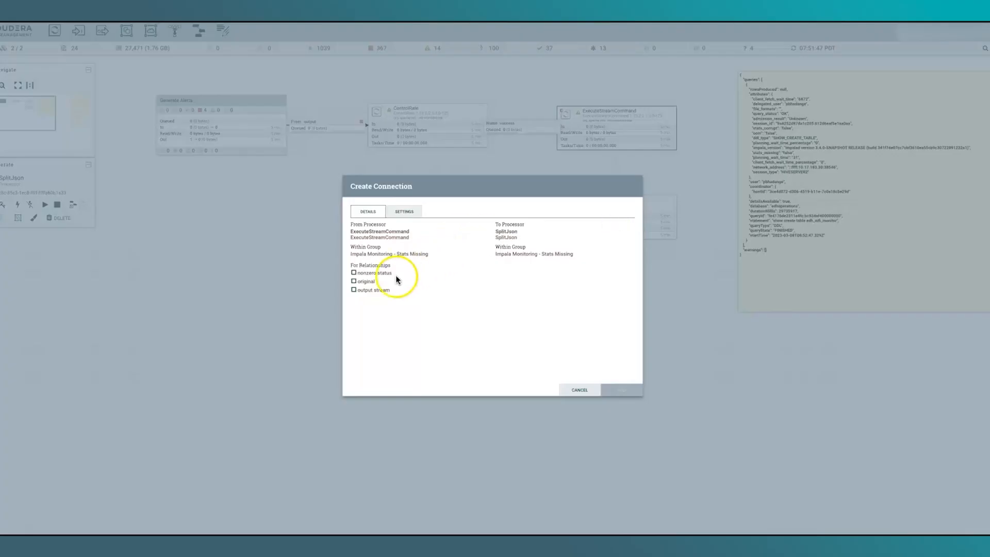
{"action": "left_click", "coordinate": [363, 292]}
{"action": "left_click", "coordinate": [624, 391]}
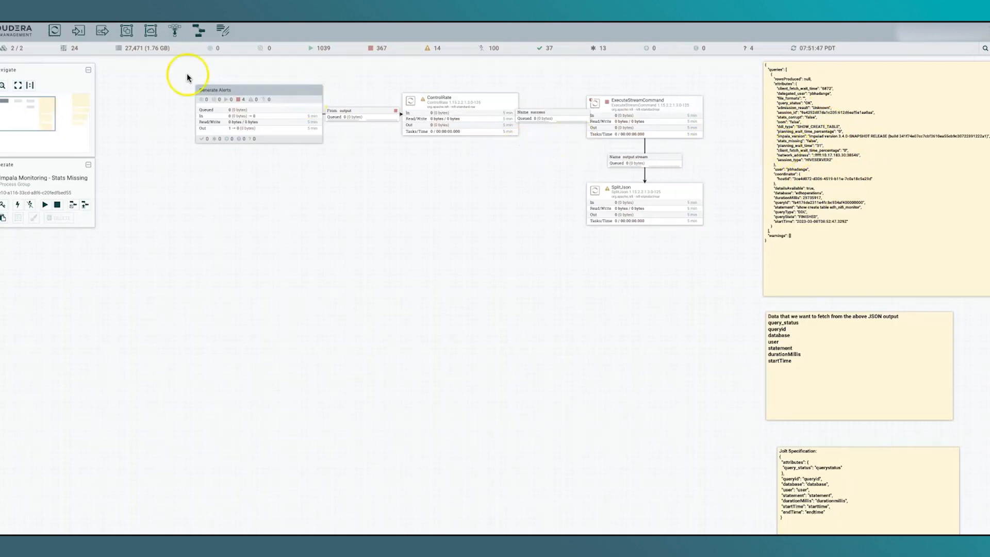
Step: Add a JoltTransformJSON processor to the canvas and move it below the SplitJson processor
{"action": "left_click_drag", "start_coordinate": [54, 30], "coordinate": [641, 276]}
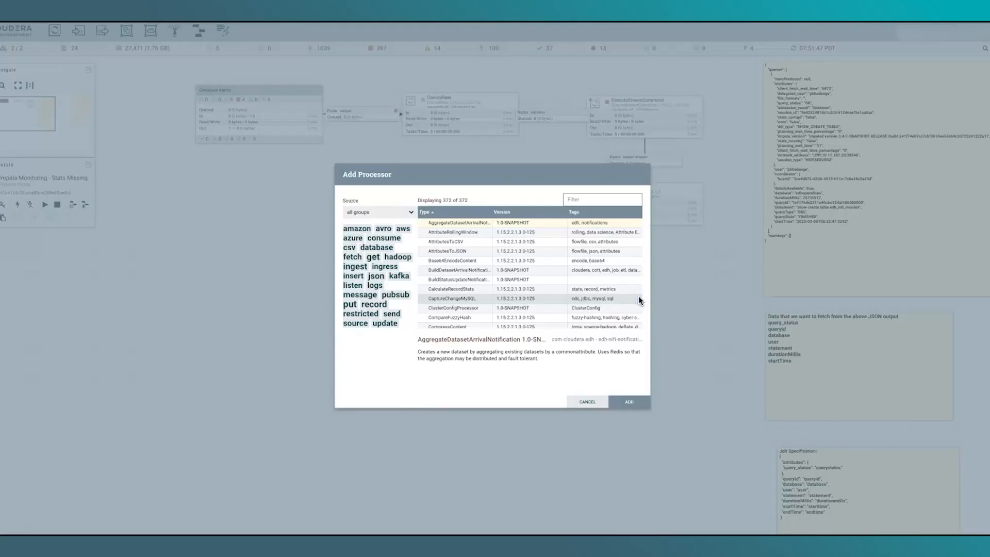
{"action": "type", "text": "JOLT"}
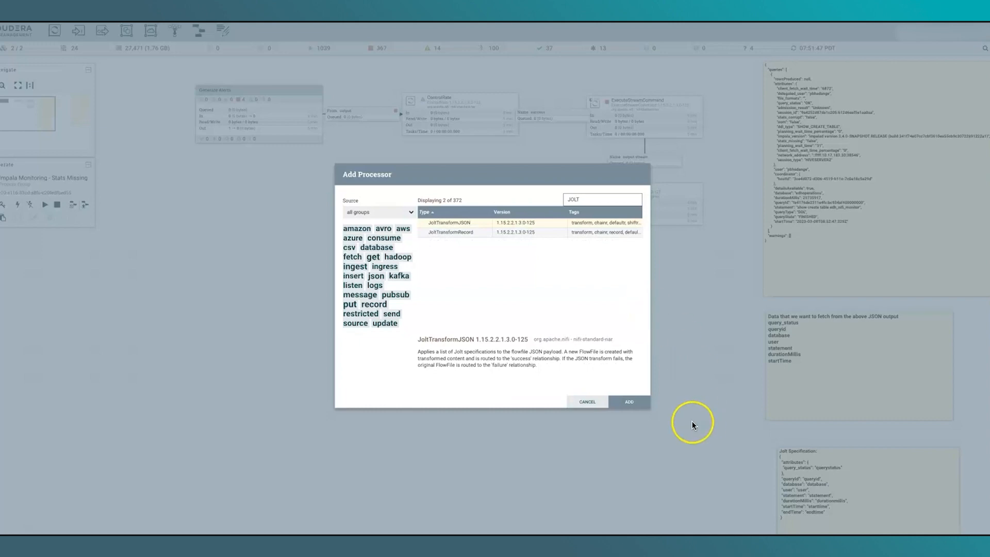
{"action": "left_click", "coordinate": [634, 403]}
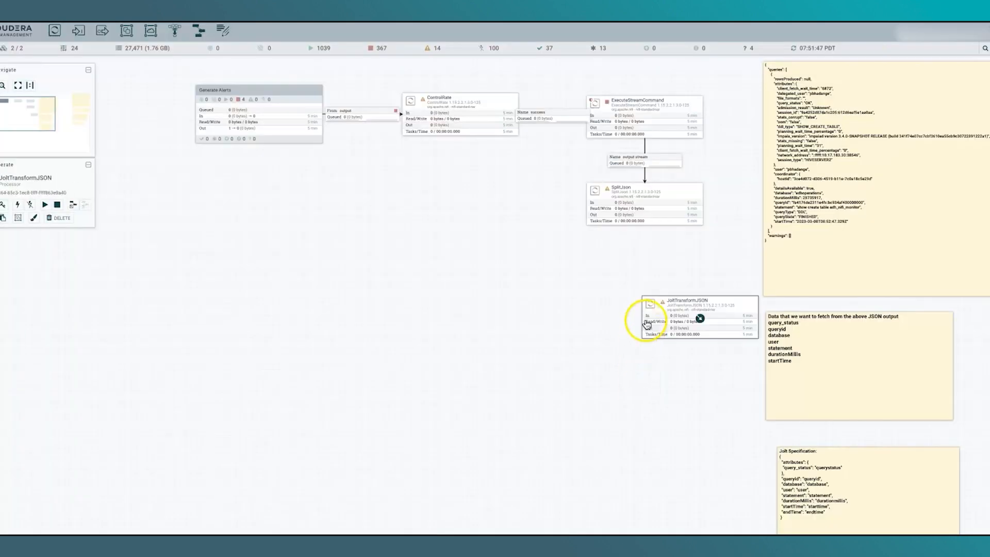
{"action": "left_click_drag", "start_coordinate": [666, 336], "coordinate": [616, 306]}
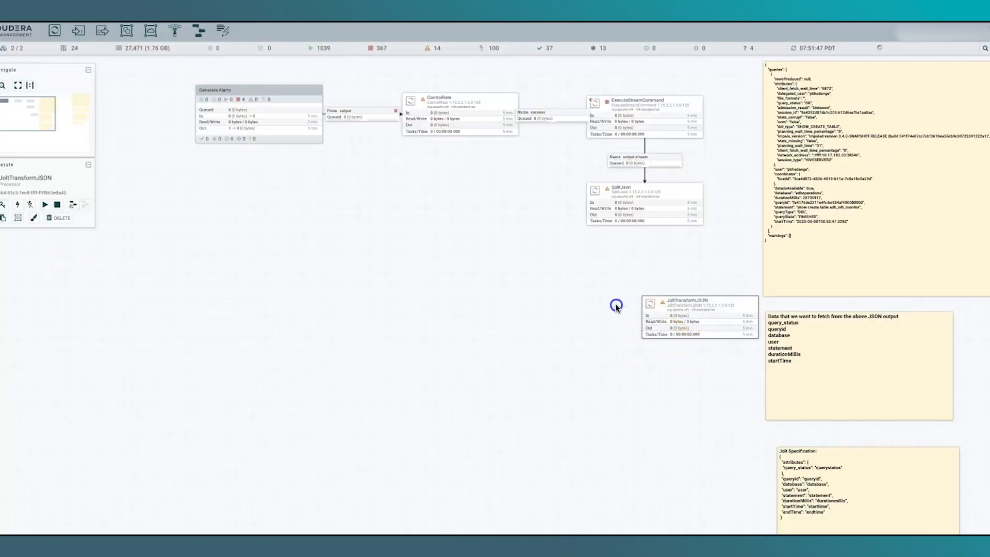
Step: Open the new JoltTransformJSON processor's configuration and set its Jolt Transformation DSL property to Shift
{"action": "right_click", "coordinate": [653, 313]}
{"action": "left_click", "coordinate": [659, 319]}
{"action": "scroll", "coordinate": [658, 318], "scroll_direction": "up", "scroll_amount": 1}
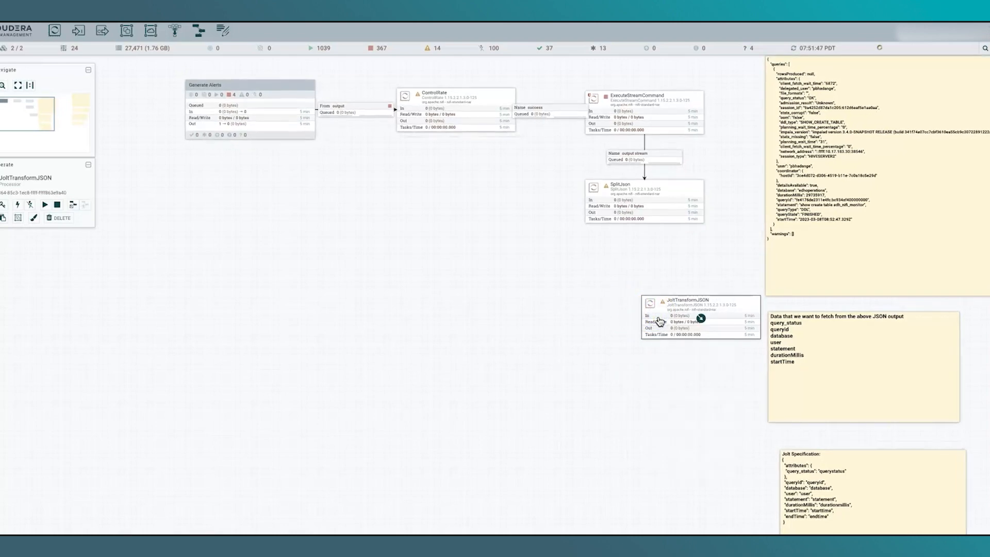
{"action": "left_click", "coordinate": [617, 282]}
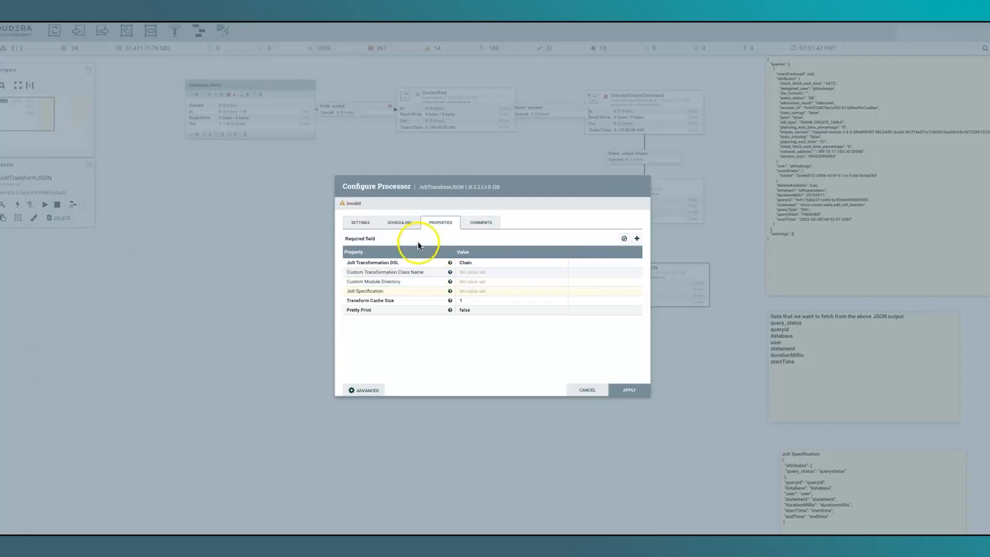
{"action": "left_click", "coordinate": [474, 264]}
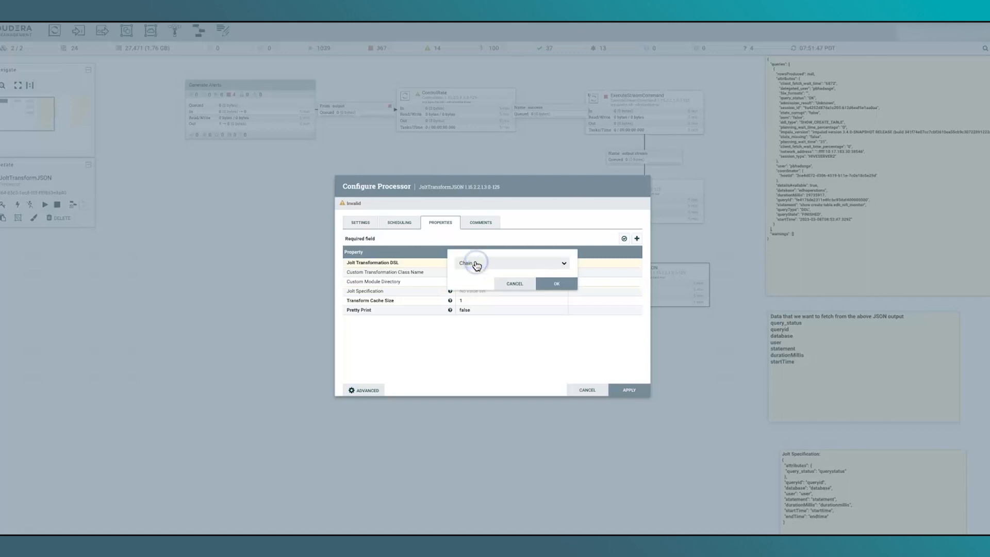
{"action": "left_click", "coordinate": [476, 262]}
{"action": "left_click", "coordinate": [479, 364]}
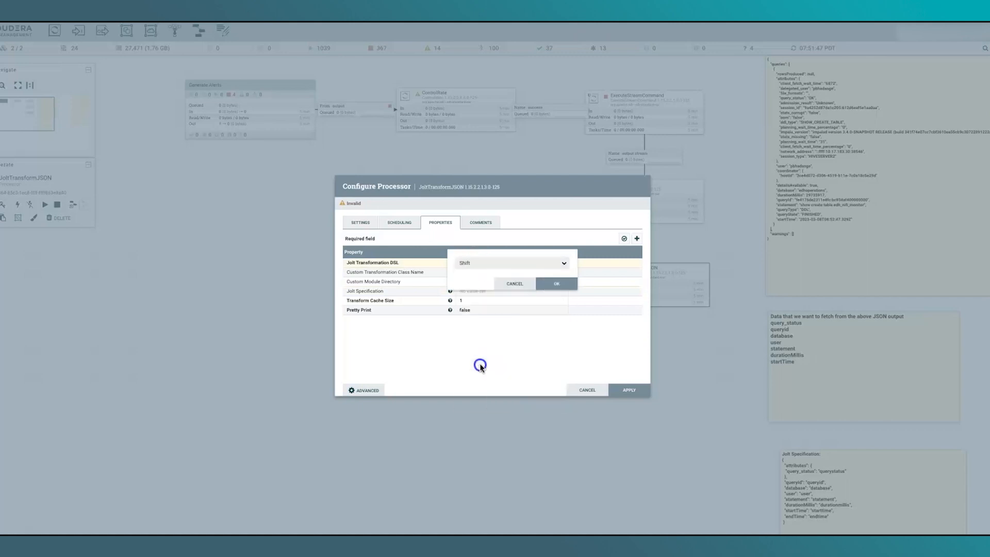
{"action": "left_click", "coordinate": [557, 286]}
Step: Enter the Jolt Specification from the canvas note, mapping query_status to querystatus and queryId to queryid, plus database, user, statement, durationMillis, startTime and endTime
{"action": "left_click", "coordinate": [513, 292]}
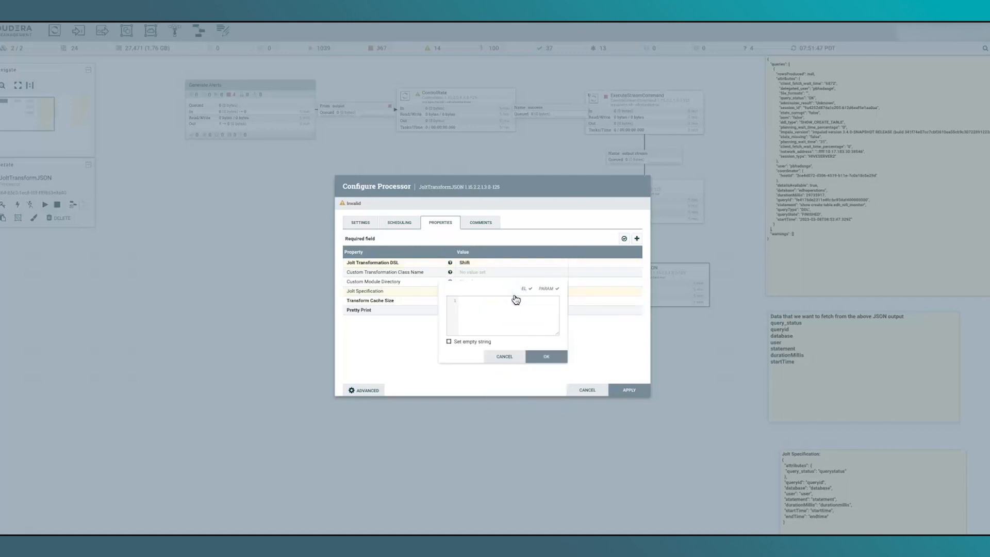
{"action": "type", "text": "{         \"attributes\": {             \"query_status\": \"querystatus\"         },         \"queryId\": \"queryid\",         \"database\": \"database\",         \"user\": \"user\",         \"statement\": \"statement\",         \"durationMillis\": \"durationmillis\",         \"startTime\": \"starttime\",         \"endTime\": \"endtime\"     }"}
{"action": "scroll", "coordinate": [520, 299], "scroll_direction": "up", "scroll_amount": 3}
{"action": "scroll", "coordinate": [516, 309], "scroll_direction": "down", "scroll_amount": 5}
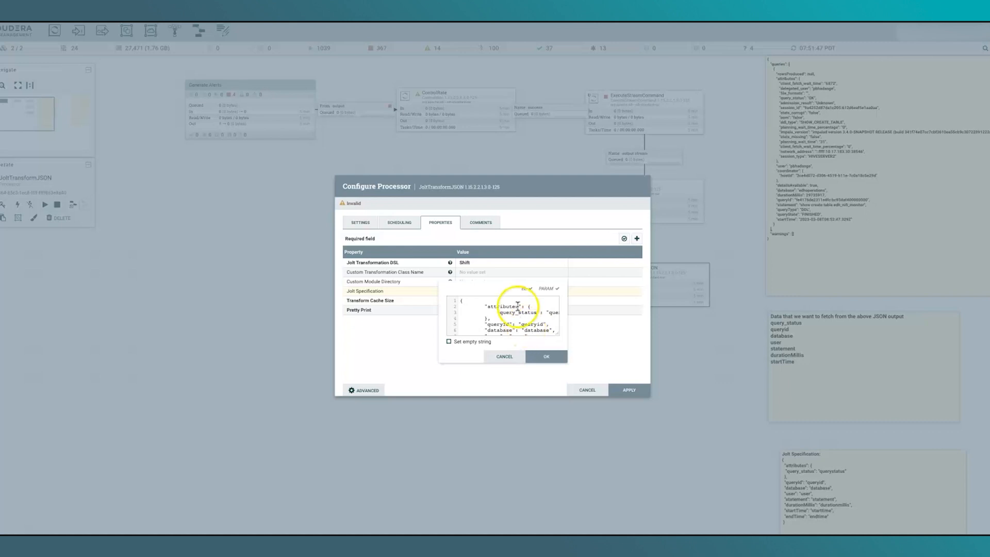
{"action": "left_click", "coordinate": [557, 357]}
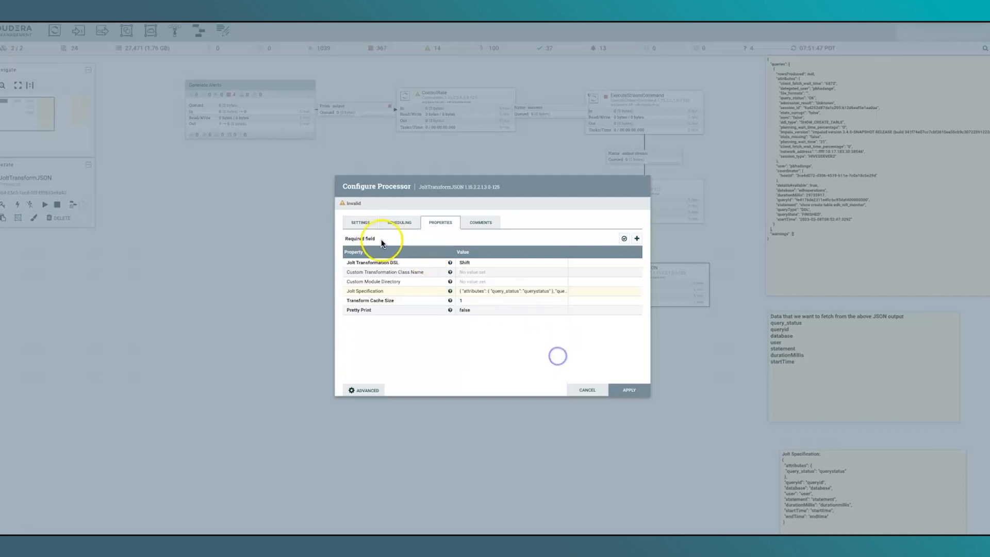
Step: Automatically terminate the Shift JoltTransformJSON's failure and success relationships and apply the processor configuration
{"action": "left_click", "coordinate": [360, 223]}
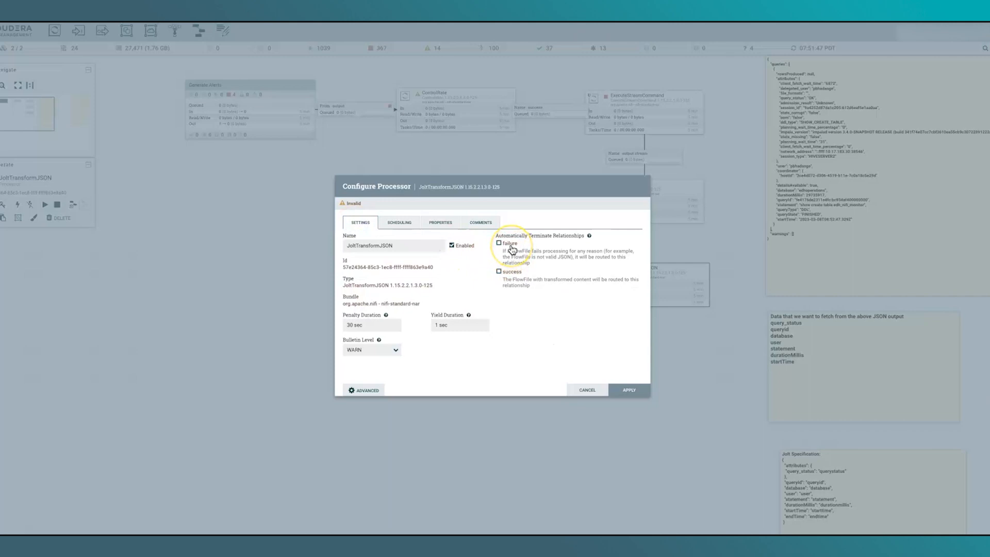
{"action": "left_click", "coordinate": [511, 247]}
{"action": "left_click", "coordinate": [514, 272]}
{"action": "left_click", "coordinate": [630, 392]}
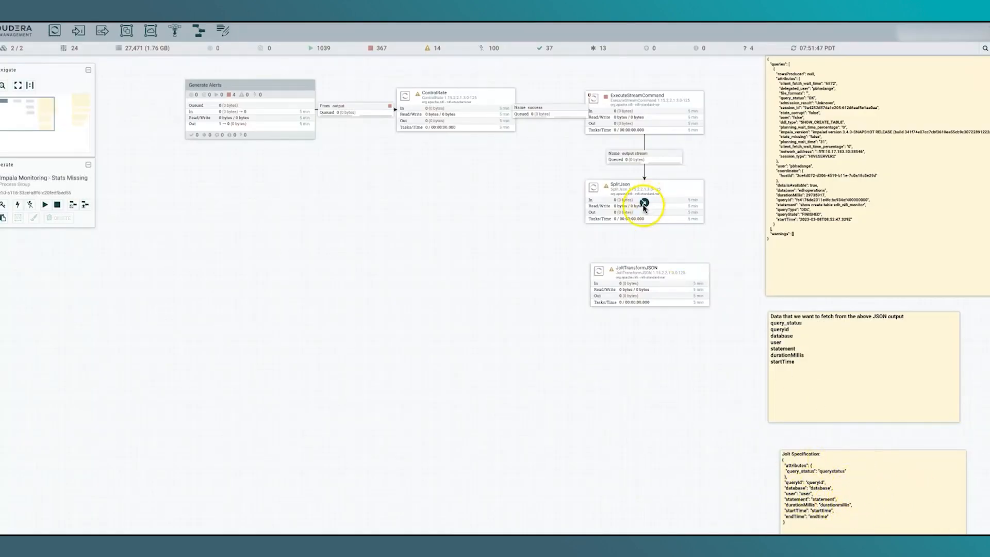
Step: Connect SplitJson to JoltTransformJSON for the split relationship
{"action": "left_click_drag", "start_coordinate": [644, 207], "coordinate": [641, 282]}
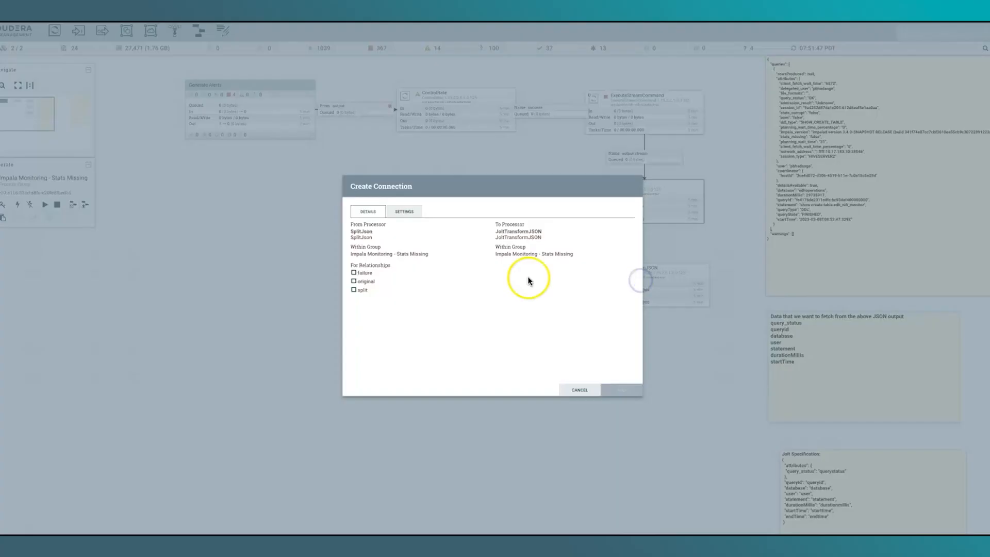
{"action": "left_click", "coordinate": [359, 291]}
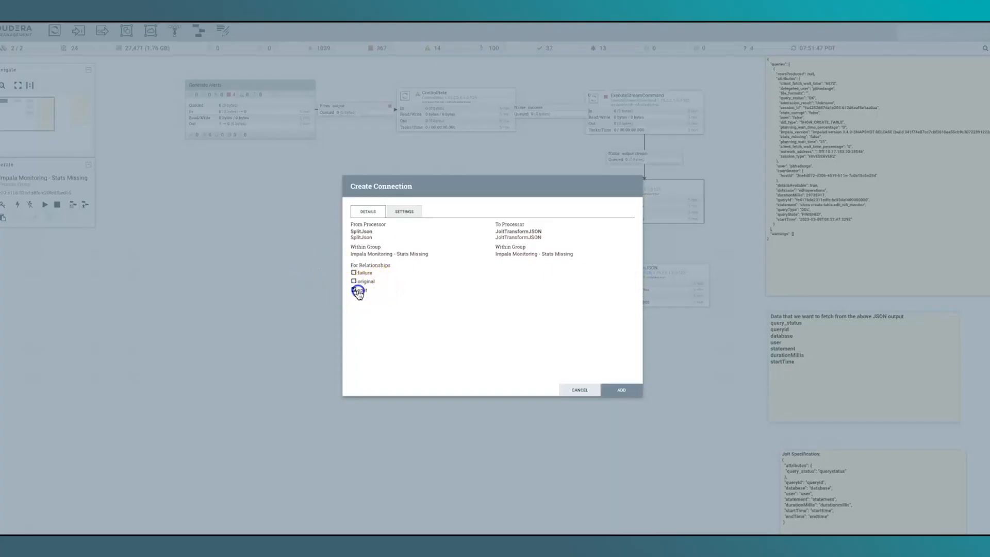
{"action": "left_click", "coordinate": [632, 389]}
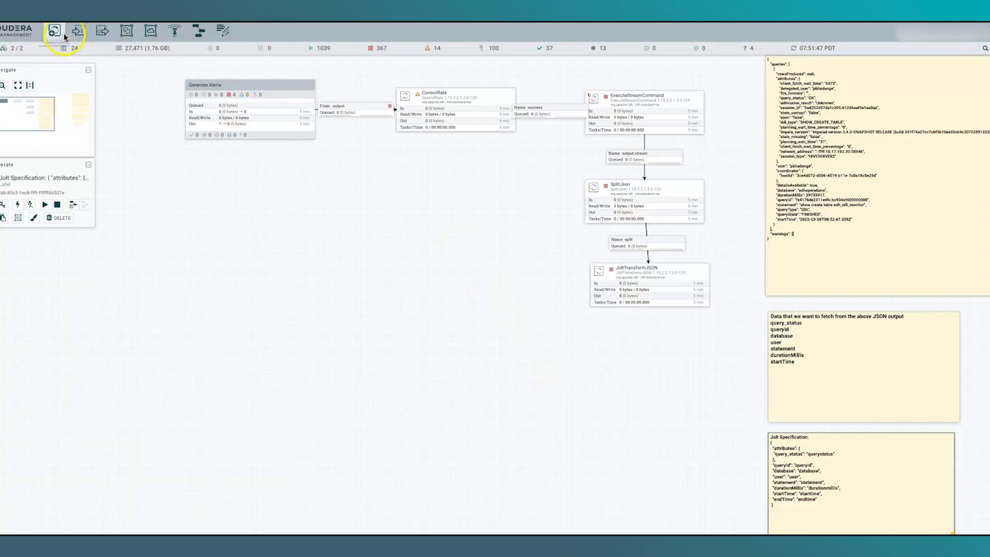
Step: Add a second JoltTransformJSON processor to the canvas and align it directly below the first one
{"action": "left_click_drag", "start_coordinate": [55, 32], "coordinate": [611, 364]}
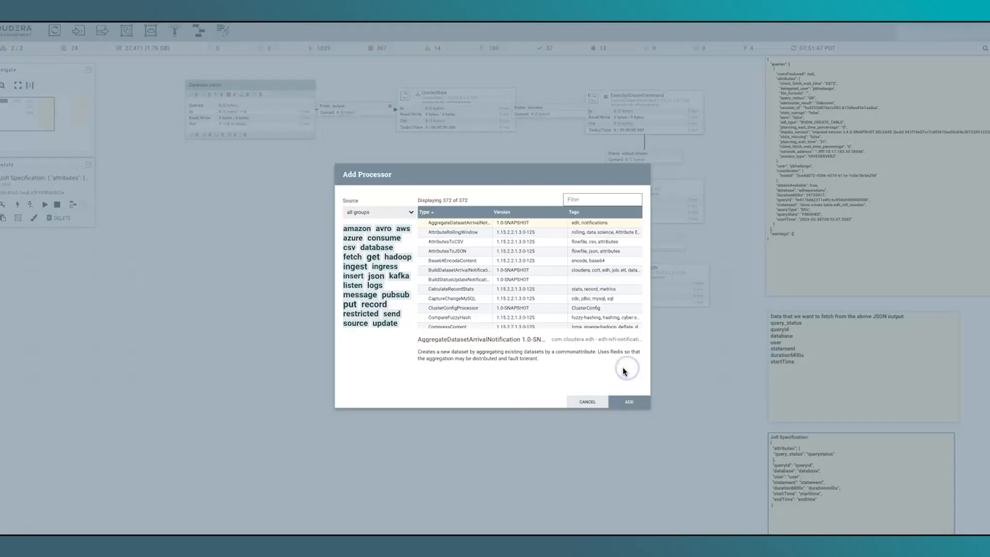
{"action": "type", "text": "JOLT"}
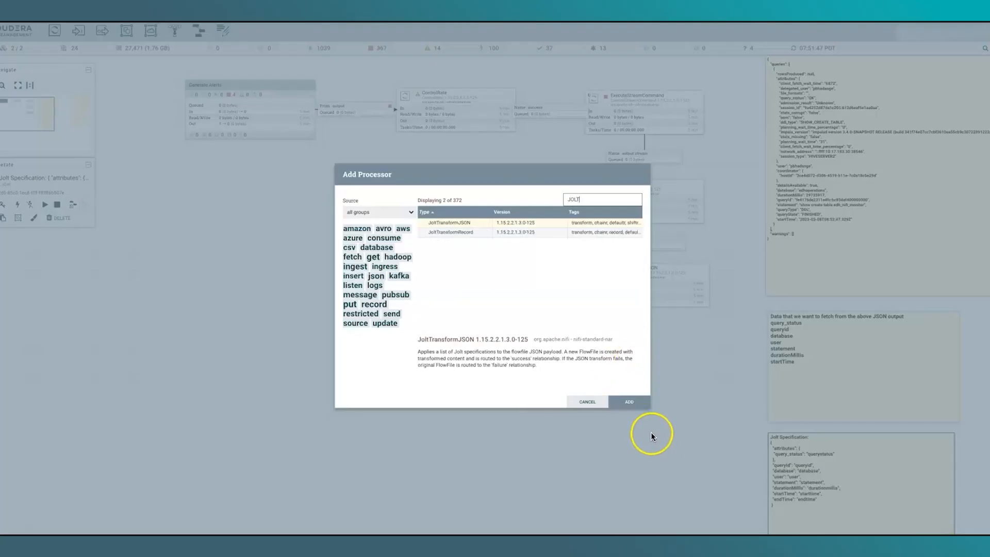
{"action": "left_click", "coordinate": [638, 403]}
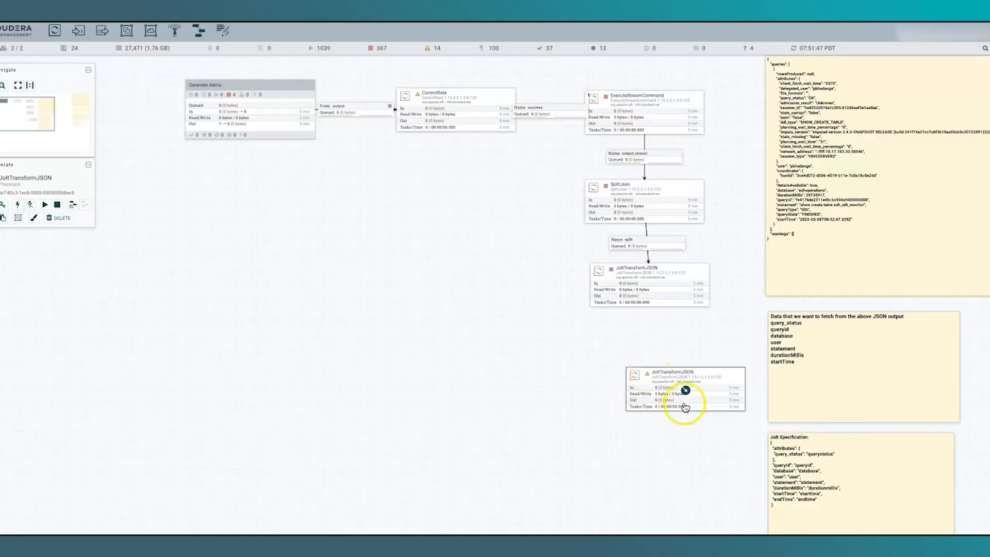
{"action": "left_click_drag", "start_coordinate": [626, 374], "coordinate": [610, 348]}
Step: Open the second JoltTransformJSON's configuration and set its Jolt Transformation DSL property to Default
{"action": "right_click", "coordinate": [611, 349]}
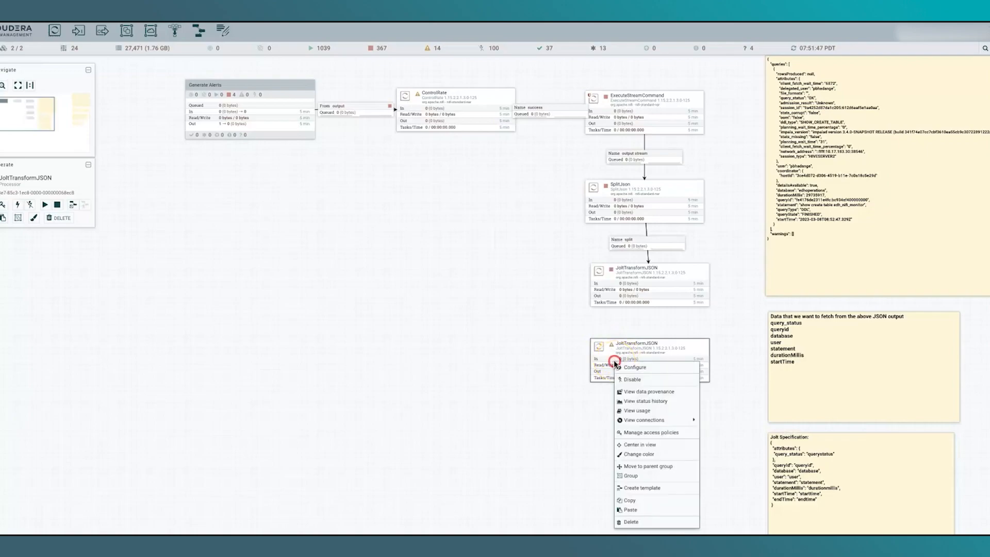
{"action": "left_click", "coordinate": [630, 361]}
{"action": "left_click", "coordinate": [511, 264]}
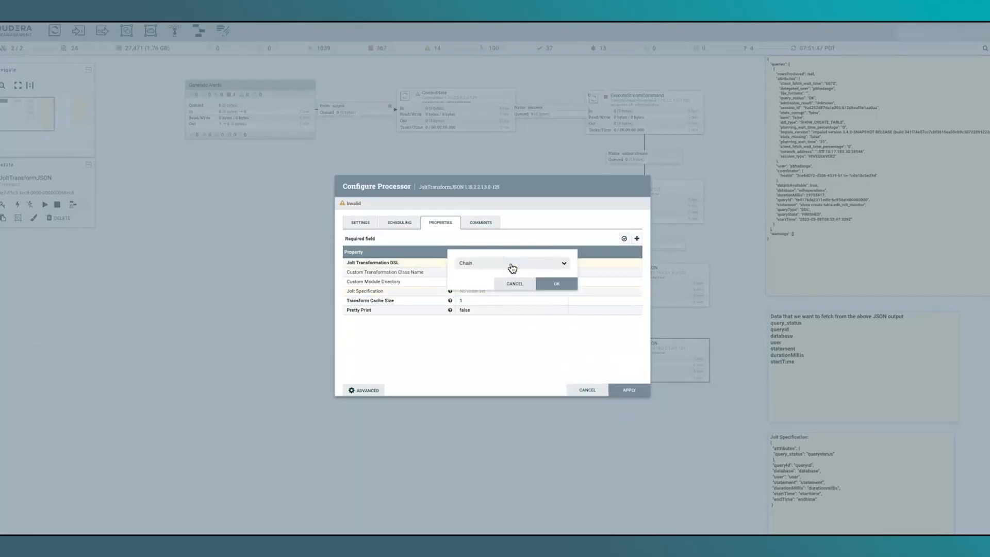
{"action": "left_click", "coordinate": [513, 266]}
{"action": "left_click", "coordinate": [503, 305]}
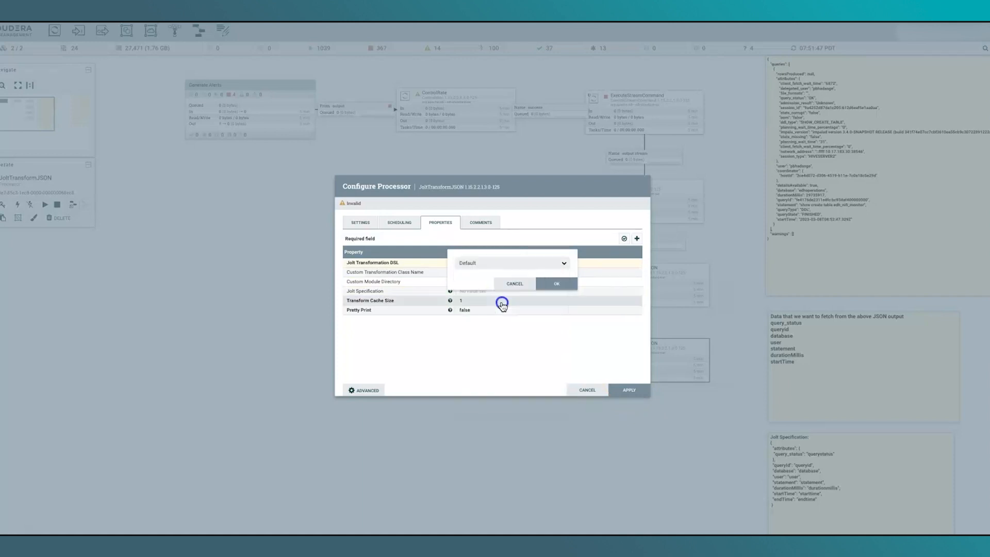
{"action": "left_click", "coordinate": [567, 284]}
Step: Set the second JoltTransformJSON's Jolt Specification to { "updatedtime": ${now():toNumber()} }
{"action": "left_click", "coordinate": [530, 292]}
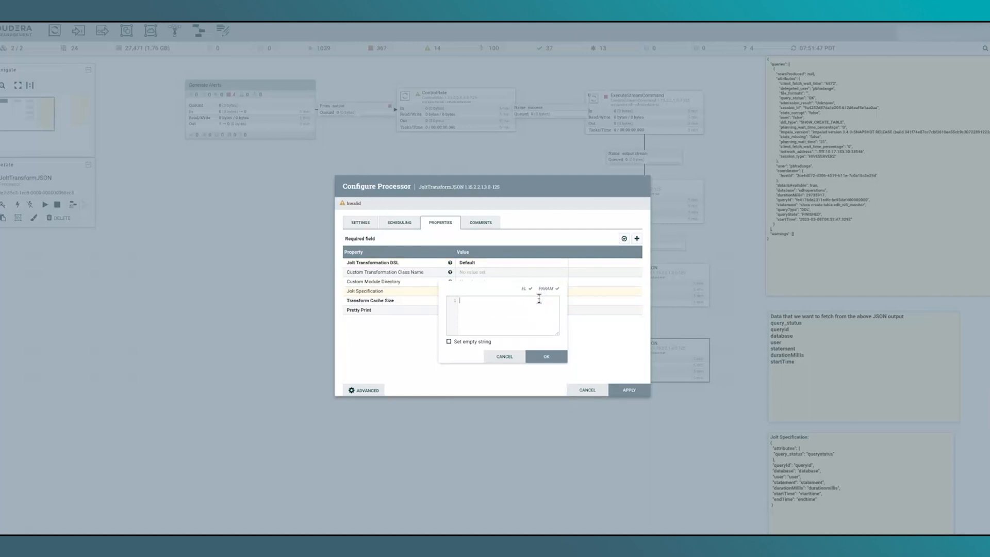
{"action": "key", "text": "ctrl+v"}
{"action": "scroll", "coordinate": [539, 299], "scroll_direction": "right", "scroll_amount": 2}
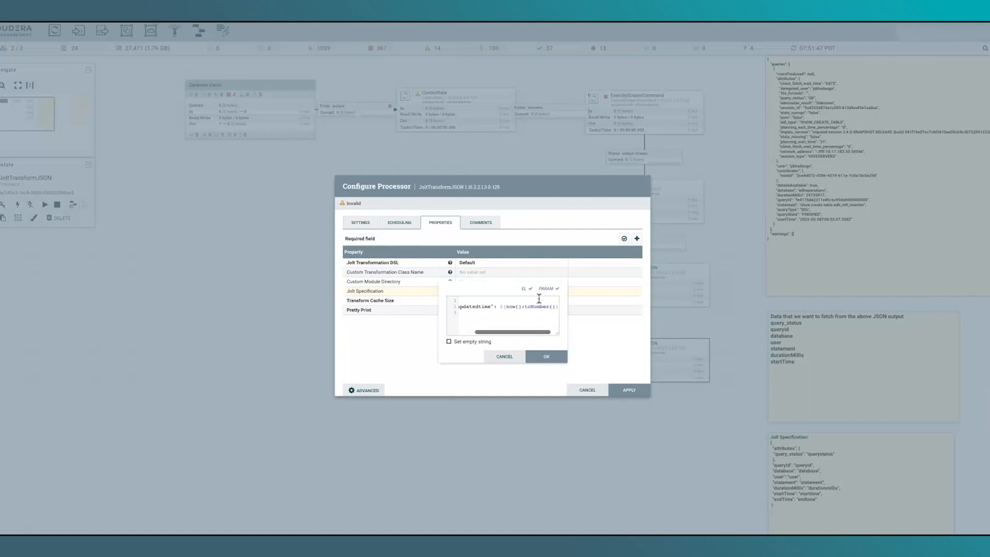
{"action": "scroll", "coordinate": [539, 298], "scroll_direction": "left", "scroll_amount": 2}
{"action": "left_click", "coordinate": [548, 356]}
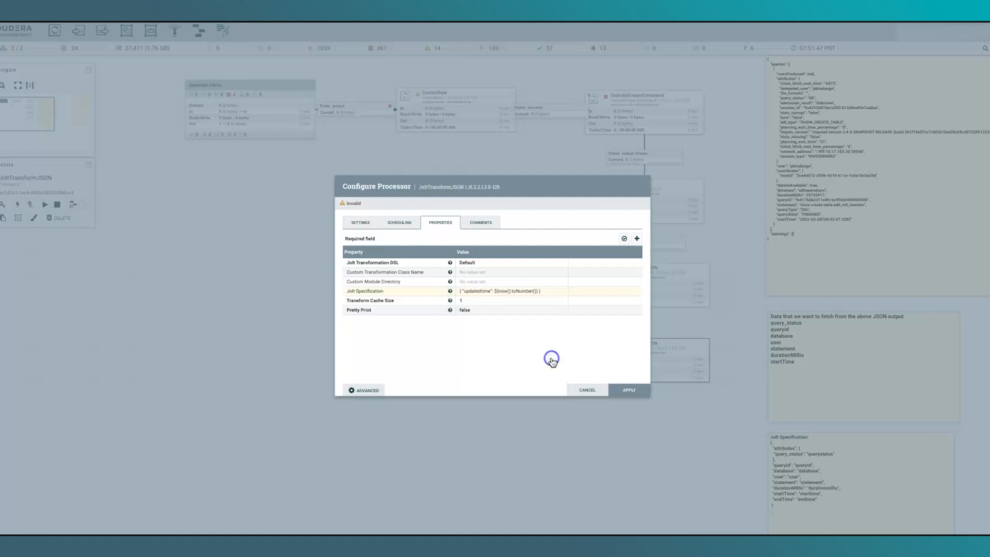
Step: Automatically terminate the second JoltTransformJSON's failure and success relationships and apply the processor configuration
{"action": "left_click", "coordinate": [356, 222]}
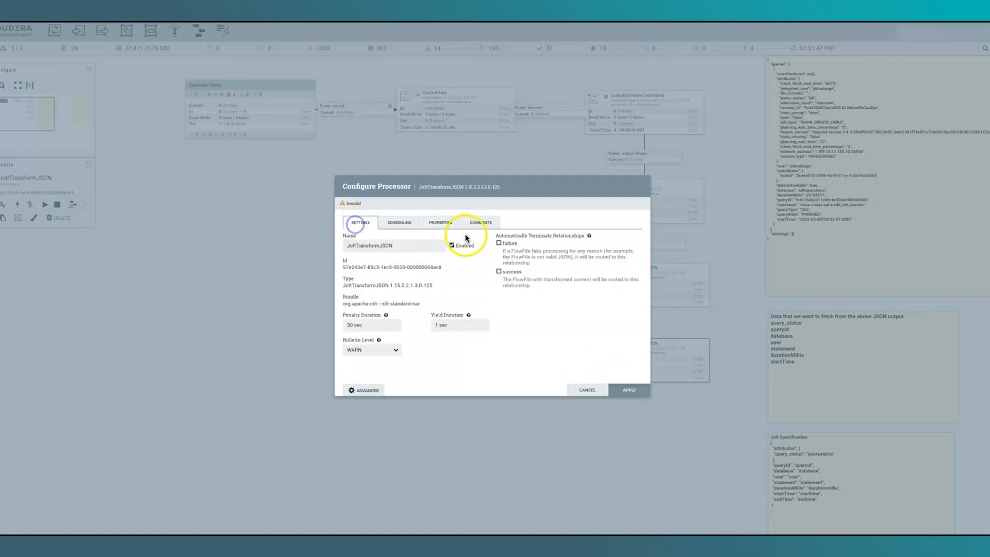
{"action": "left_click", "coordinate": [509, 243]}
{"action": "left_click", "coordinate": [513, 273]}
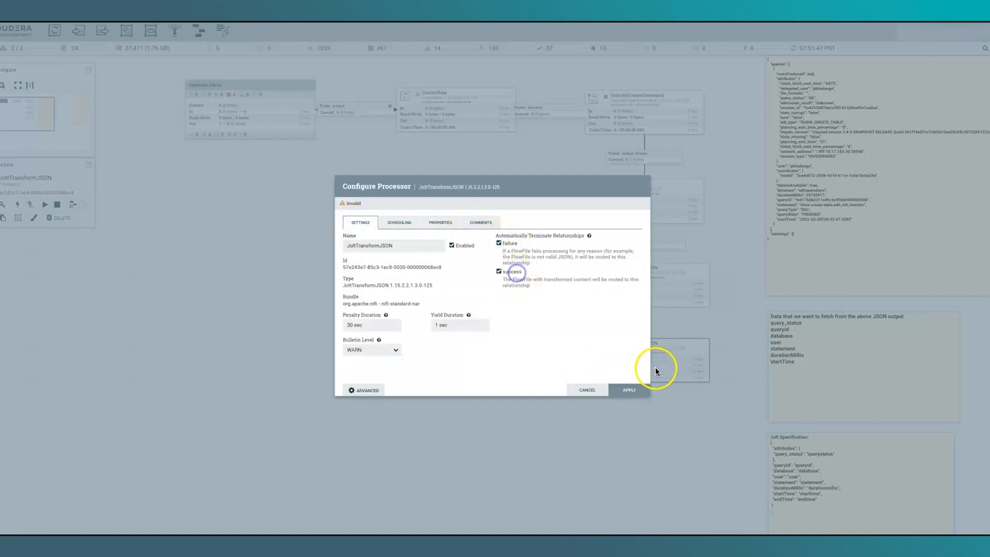
{"action": "left_click", "coordinate": [639, 390]}
Step: Connect the first JoltTransformJSON to the second one for the success relationship, leaving the new connection deselected
{"action": "left_click_drag", "start_coordinate": [650, 288], "coordinate": [648, 354]}
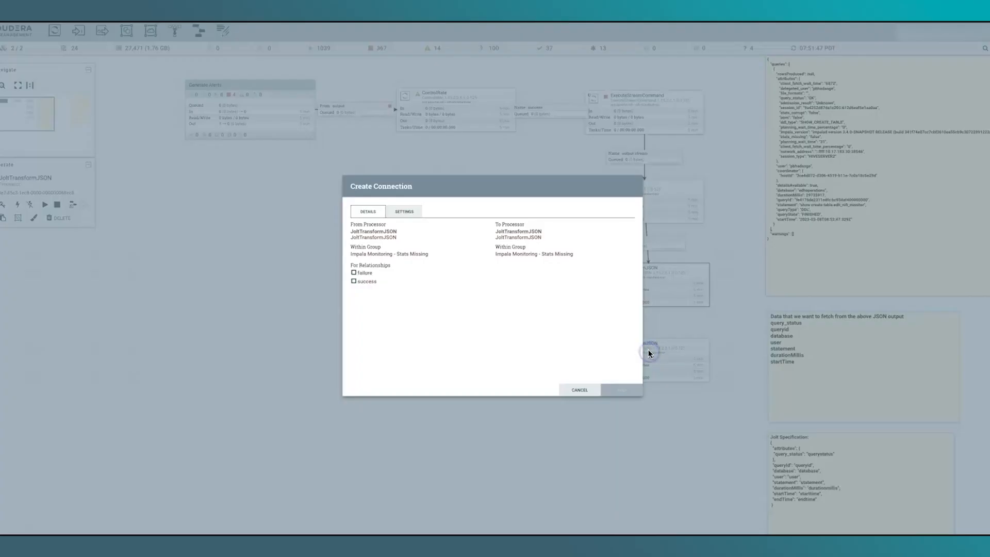
{"action": "left_click", "coordinate": [365, 281]}
{"action": "left_click", "coordinate": [618, 390]}
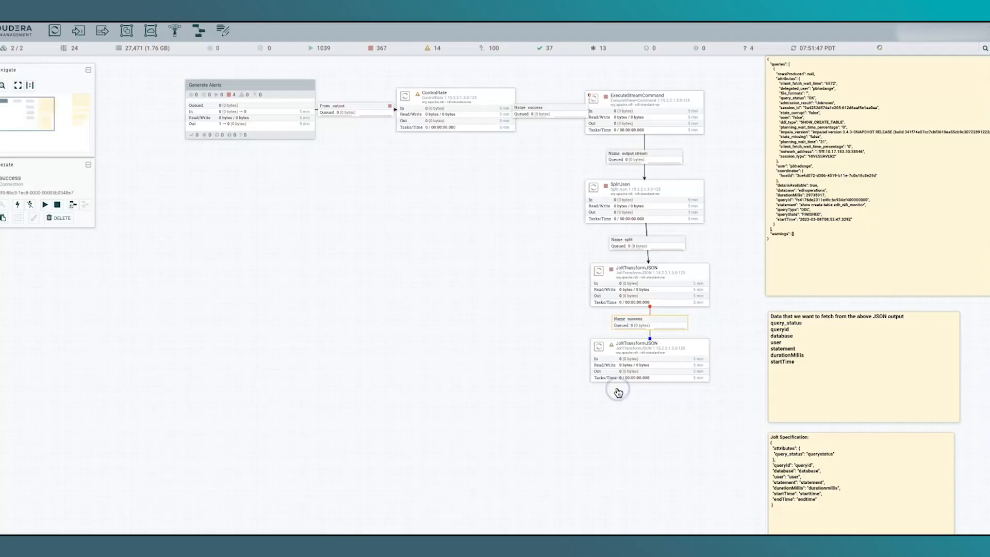
{"action": "left_click", "coordinate": [430, 347]}
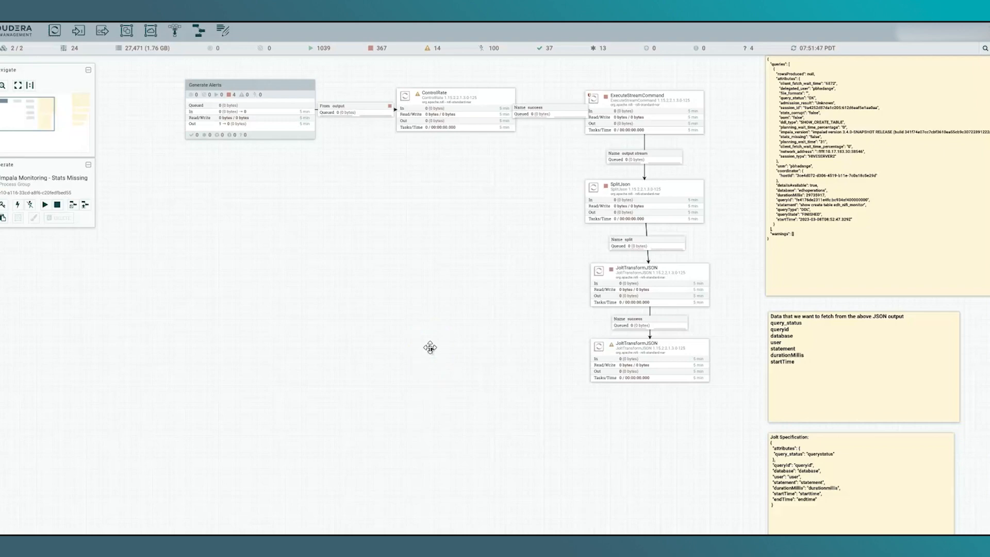
Step: Add a PutKudu processor to the canvas and place it below the second JoltTransformJSON
{"action": "left_click_drag", "start_coordinate": [54, 30], "coordinate": [639, 439]}
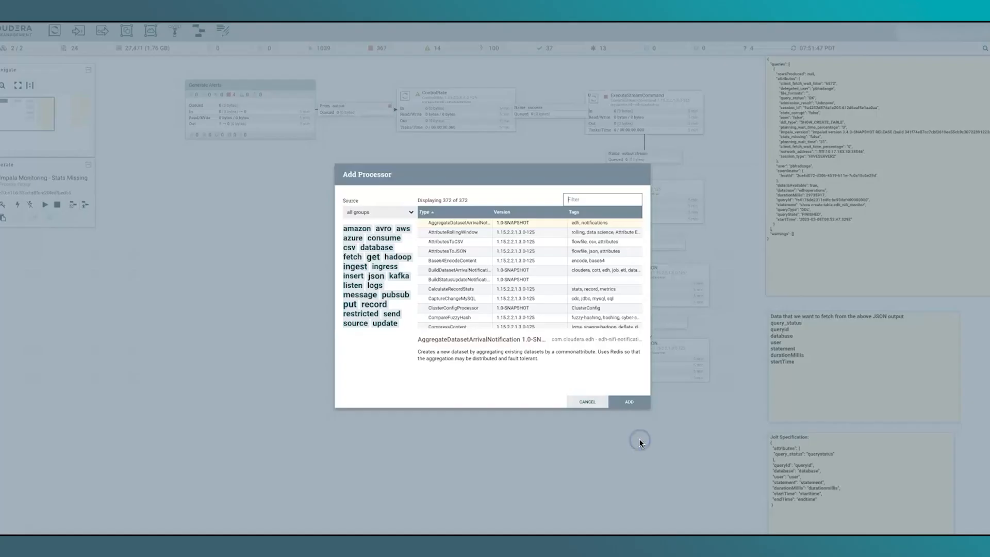
{"action": "type", "text": "putkudu"}
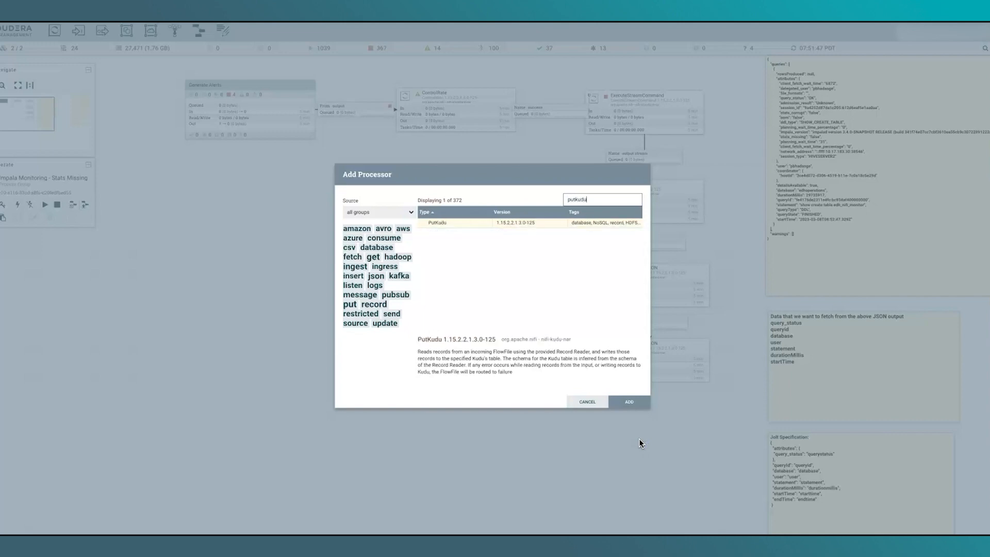
{"action": "left_click", "coordinate": [627, 402]}
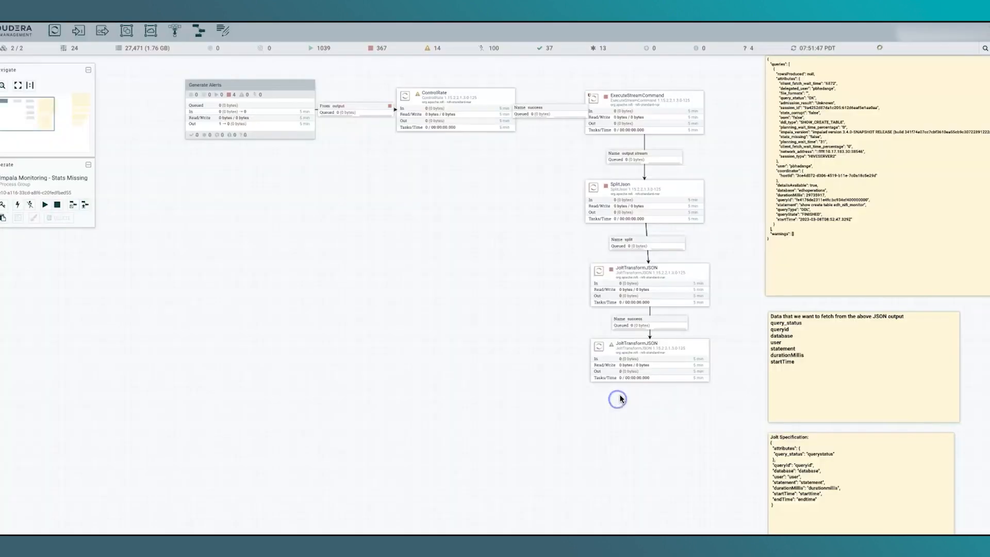
{"action": "left_click_drag", "start_coordinate": [726, 457], "coordinate": [681, 438]}
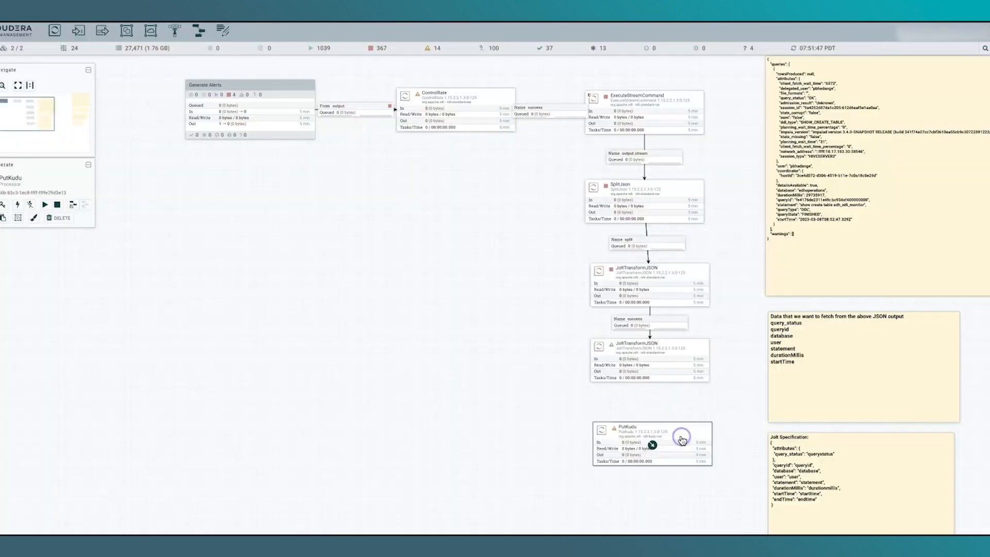
Step: Open PutKudu's configuration and set its Kudu Masters property to the placeholder text "Mention Kudu Master Hostnames"
{"action": "right_click", "coordinate": [682, 438]}
{"action": "left_click", "coordinate": [694, 378]}
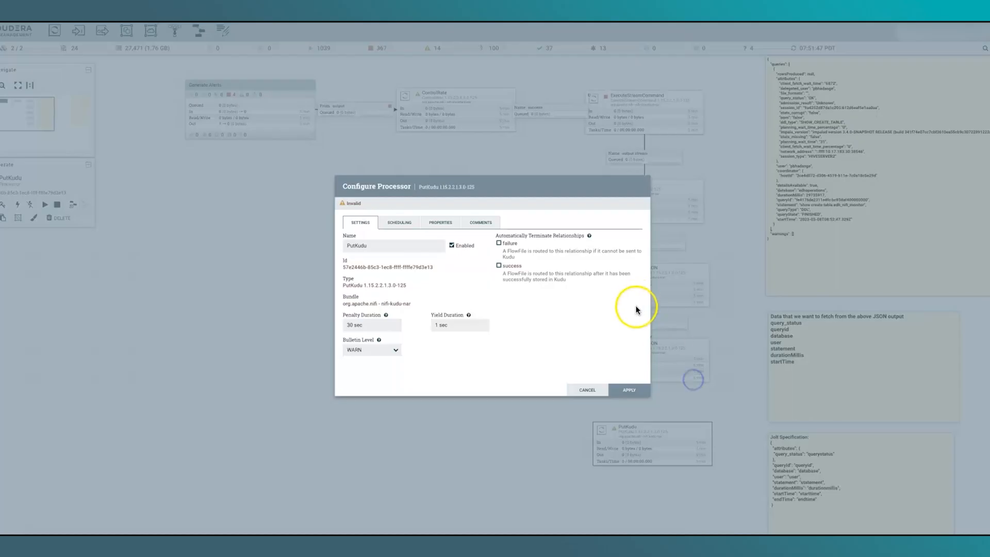
{"action": "left_click", "coordinate": [459, 224]}
{"action": "left_click", "coordinate": [465, 263]}
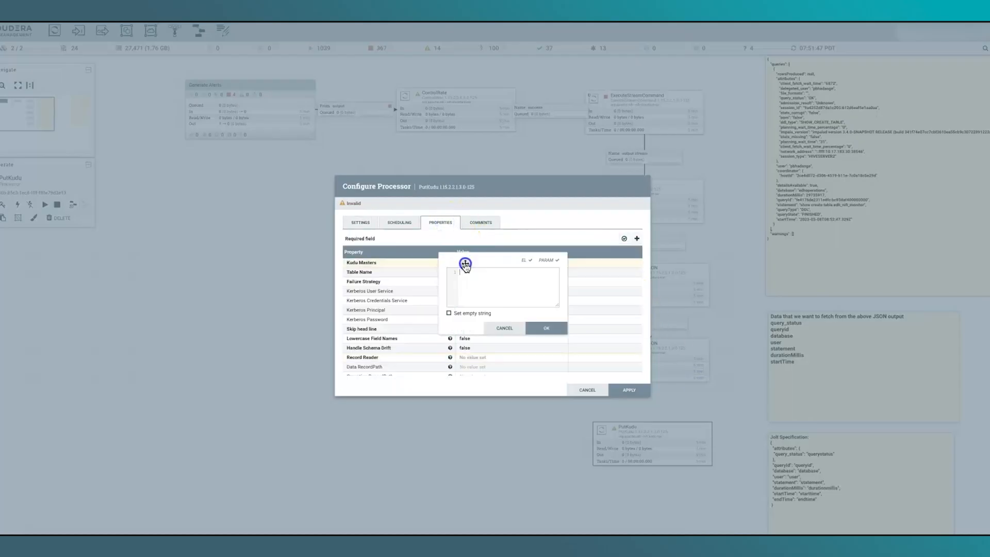
{"action": "type", "text": "Mention Kudu Master Host"}
{"action": "type", "text": "names"}
{"action": "left_click", "coordinate": [507, 283]}
{"action": "left_click", "coordinate": [546, 328]}
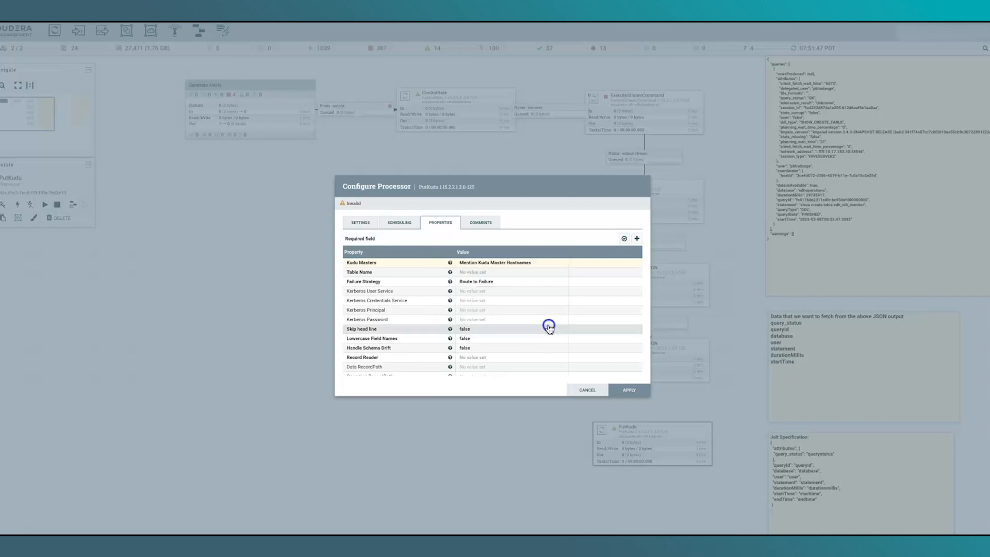
Step: Set PutKudu's Table Name to impala::edhoperations.impala_monitoring and its Record Reader to JsonTreeReader
{"action": "left_click", "coordinate": [489, 271]}
{"action": "type", "text": "impala::"}
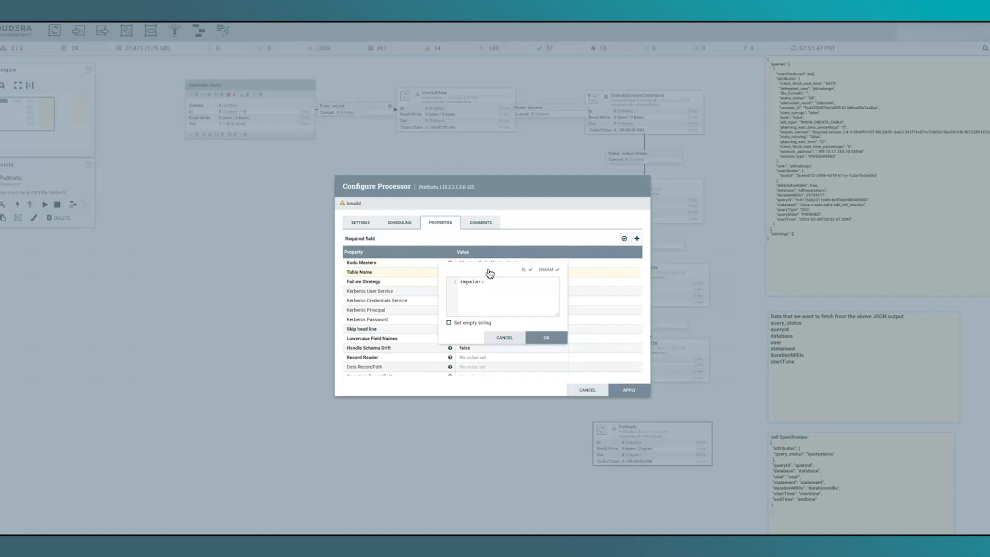
{"action": "type", "text": "edhoperations.impala_monito"}
{"action": "type", "text": "ring"}
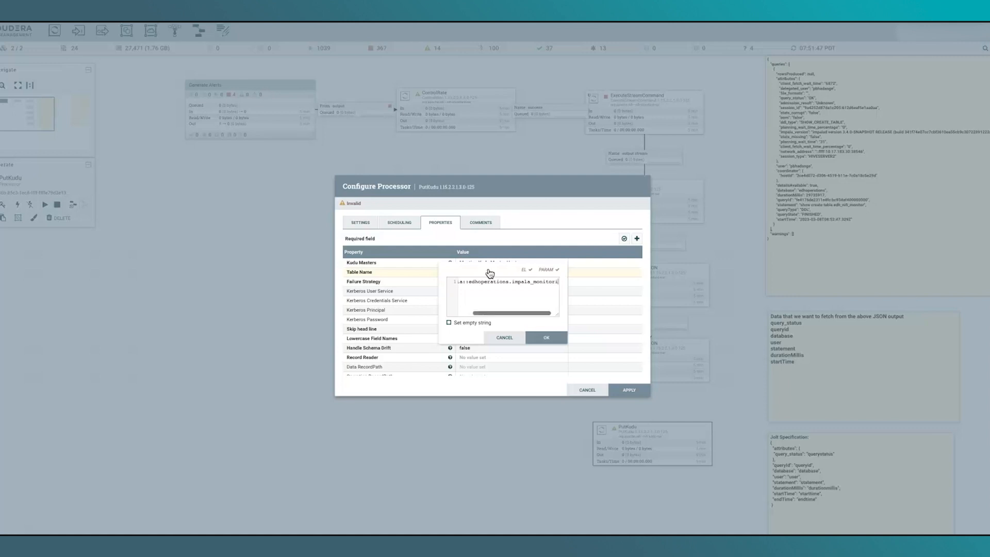
{"action": "left_click", "coordinate": [554, 330]}
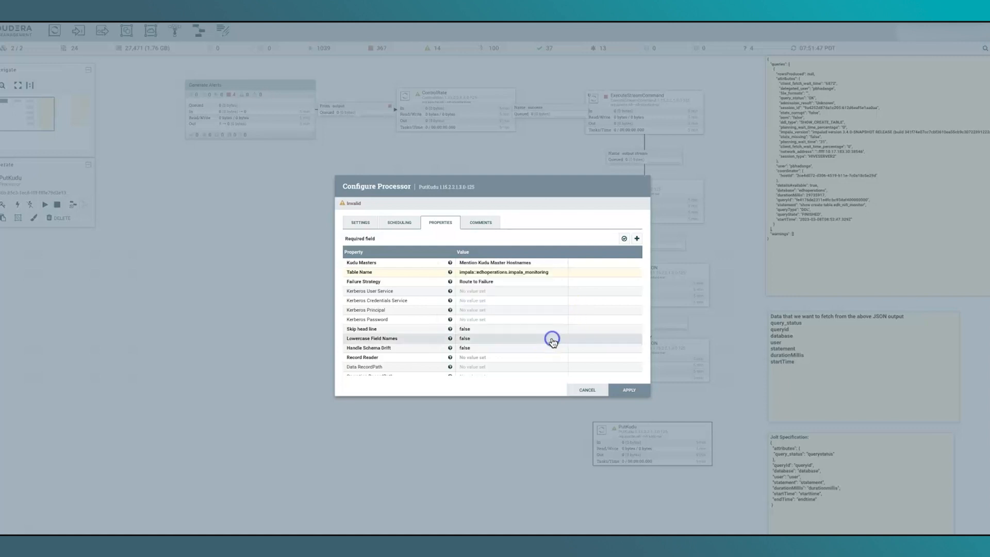
{"action": "left_click", "coordinate": [509, 361]}
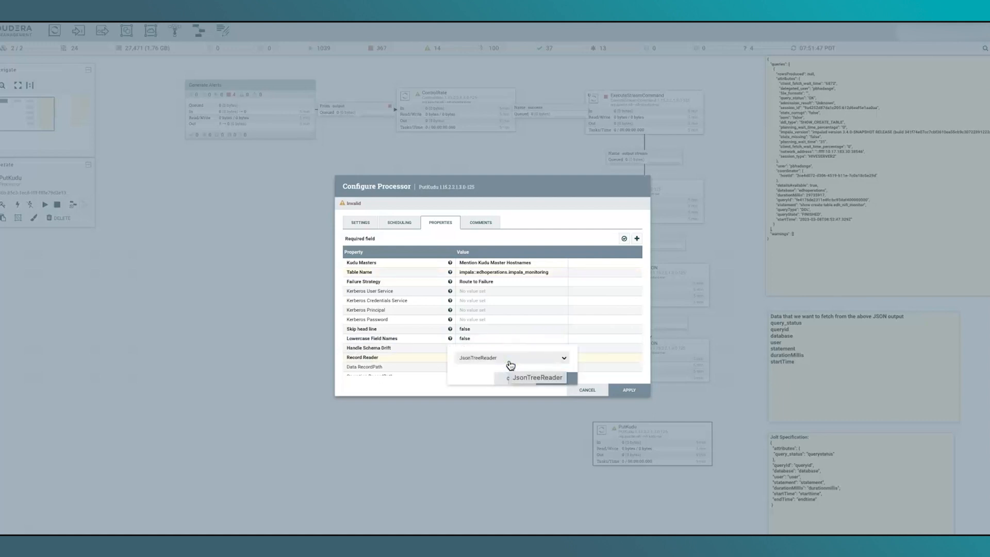
{"action": "left_click", "coordinate": [570, 379]}
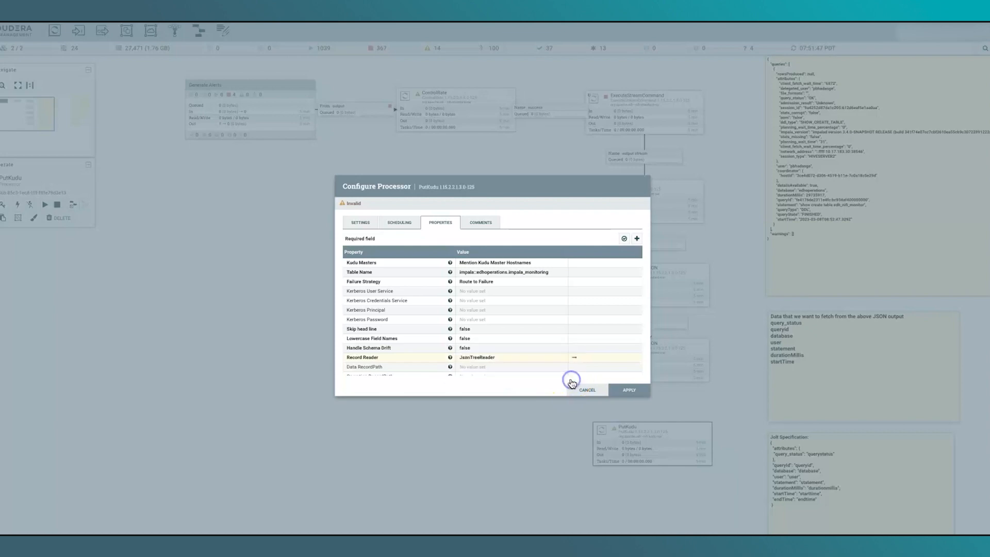
Step: Automatically terminate PutKudu's success and failure relationships and apply the processor configuration
{"action": "left_click", "coordinate": [625, 390]}
{"action": "left_click", "coordinate": [360, 222]}
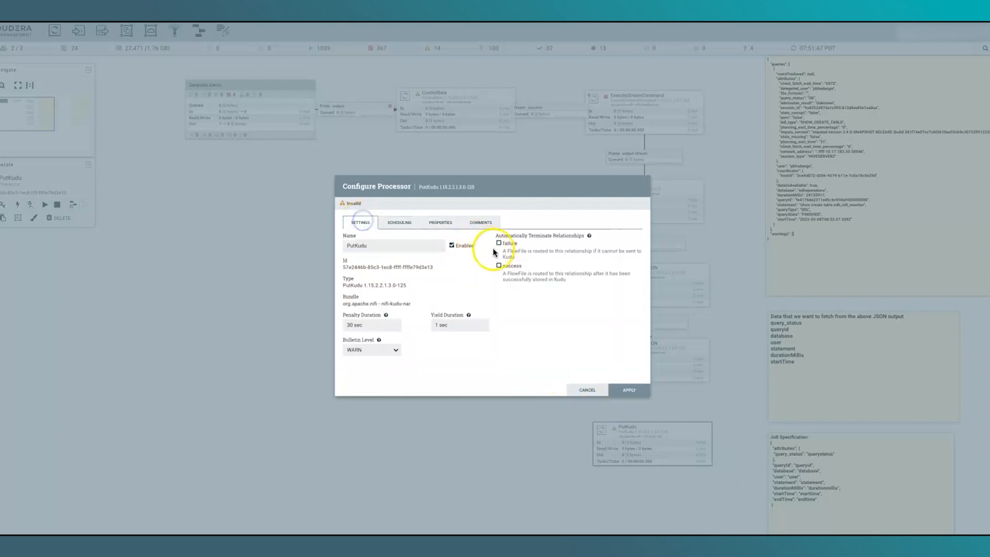
{"action": "left_click", "coordinate": [508, 264]}
{"action": "left_click", "coordinate": [500, 244]}
{"action": "left_click", "coordinate": [633, 389]}
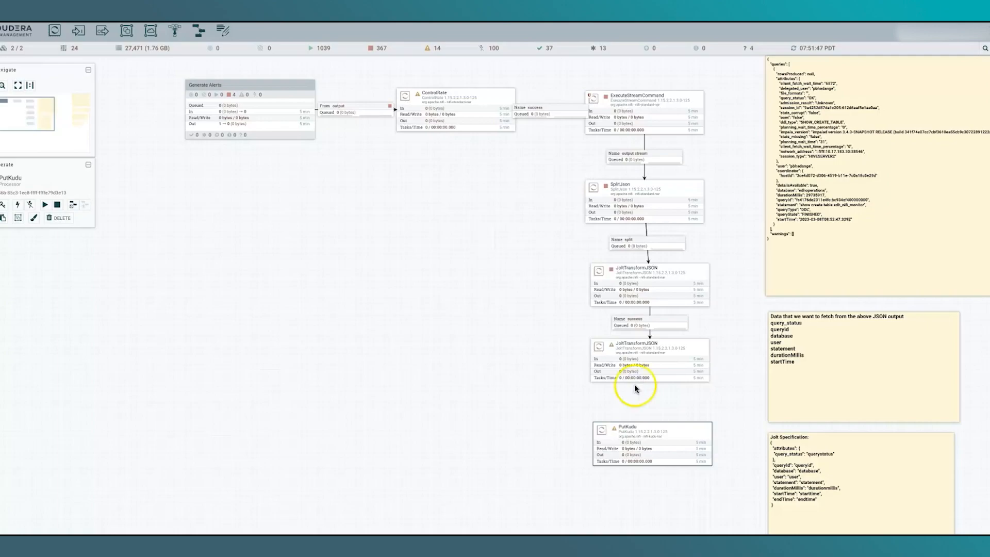
Step: Connect the second JoltTransformJSON to PutKudu for the success relationship
{"action": "left_click_drag", "start_coordinate": [648, 363], "coordinate": [662, 444]}
{"action": "left_click", "coordinate": [376, 287]}
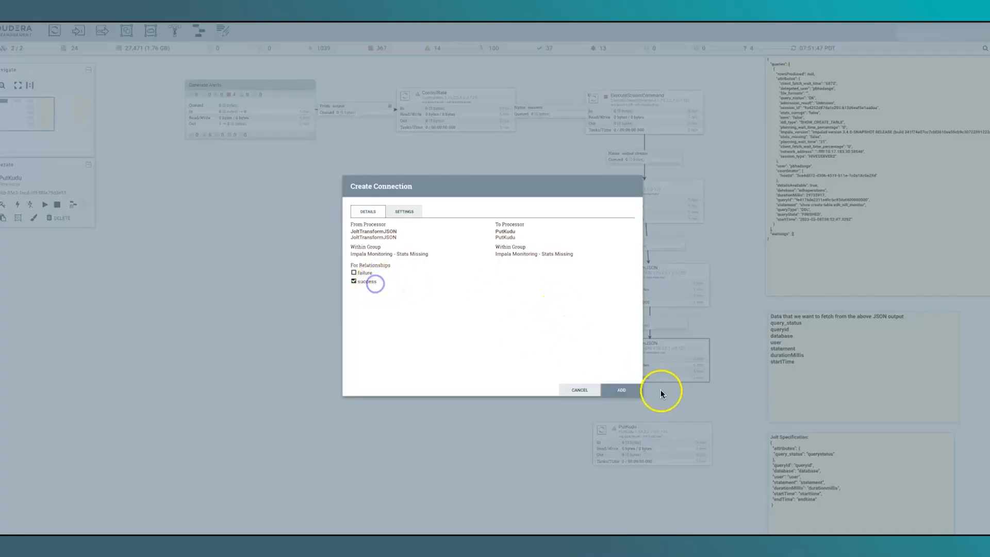
{"action": "left_click", "coordinate": [630, 390]}
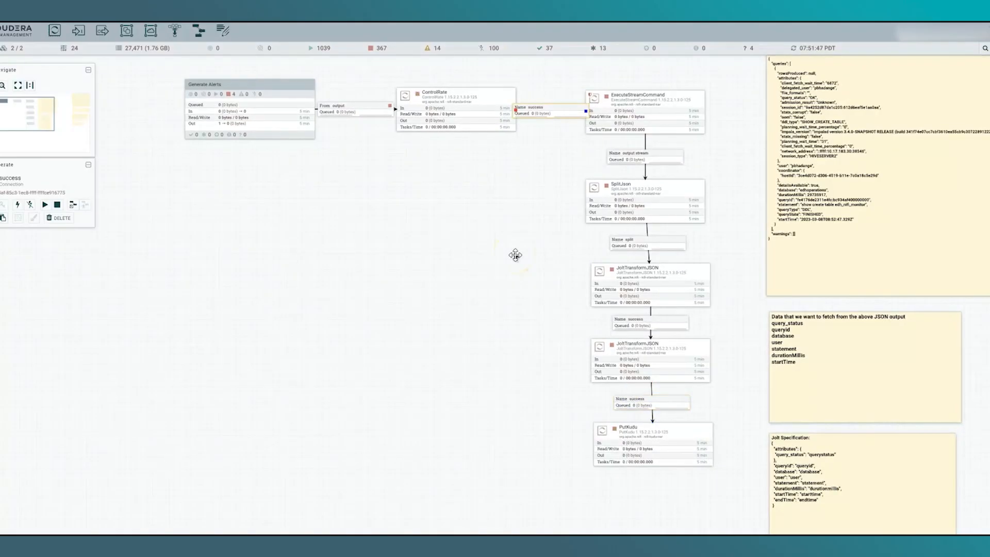